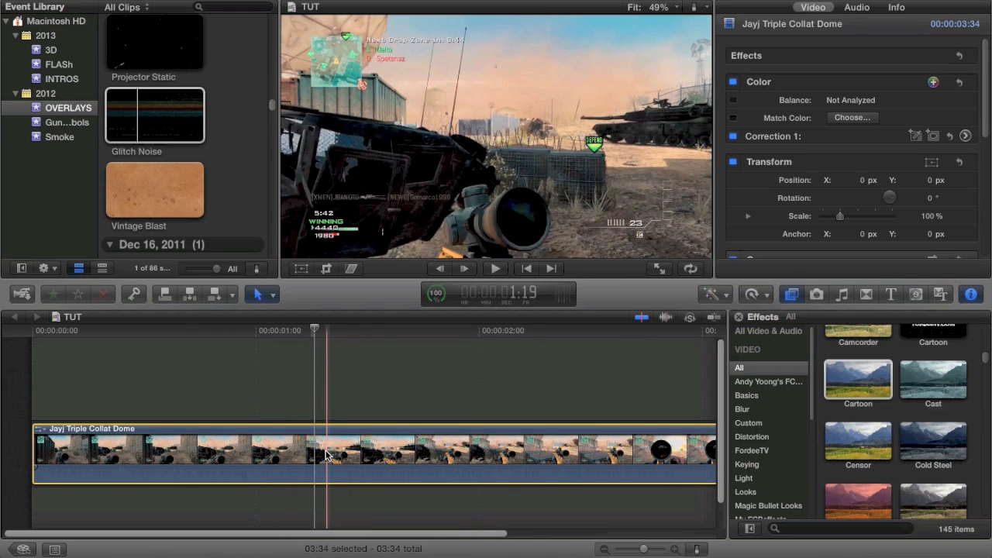
Step: Apply the Cartoon effect to the gameplay clip in the timeline and preview the frame at 2:39
click(843, 370)
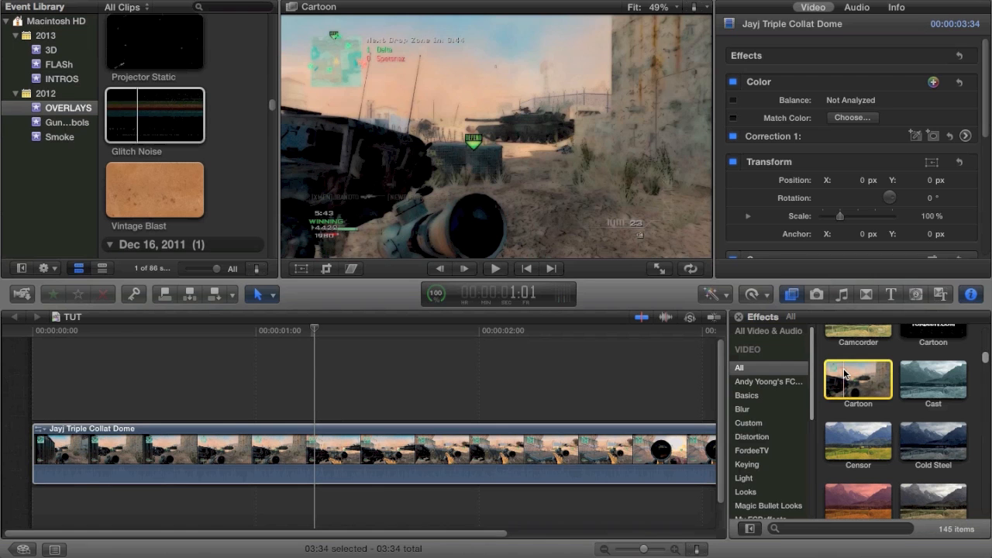
drag(845, 375, 420, 448)
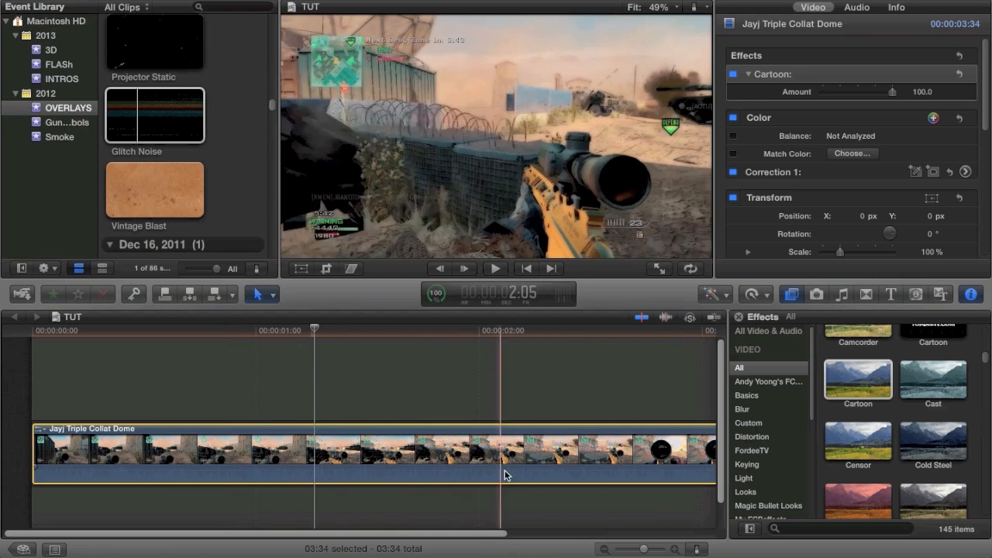
click(625, 475)
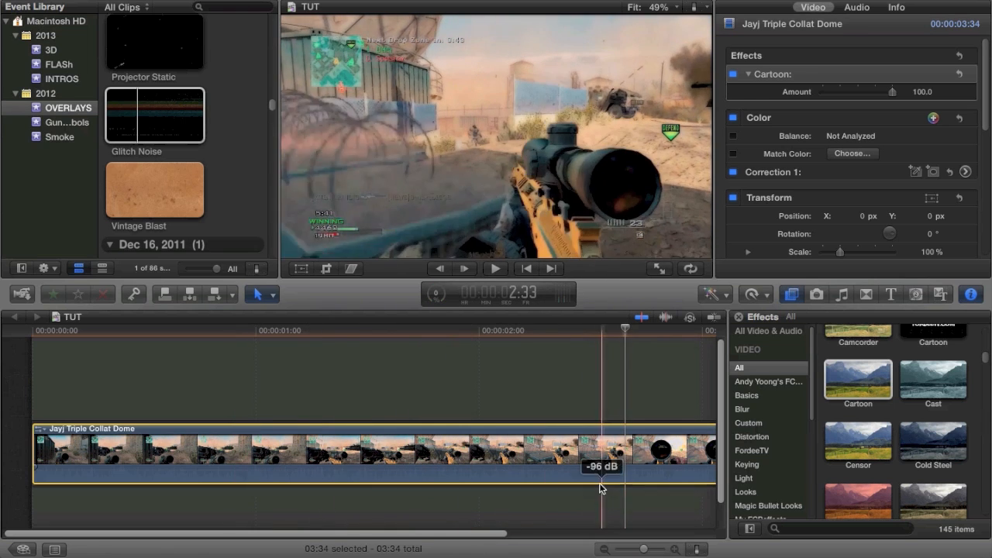
click(921, 92)
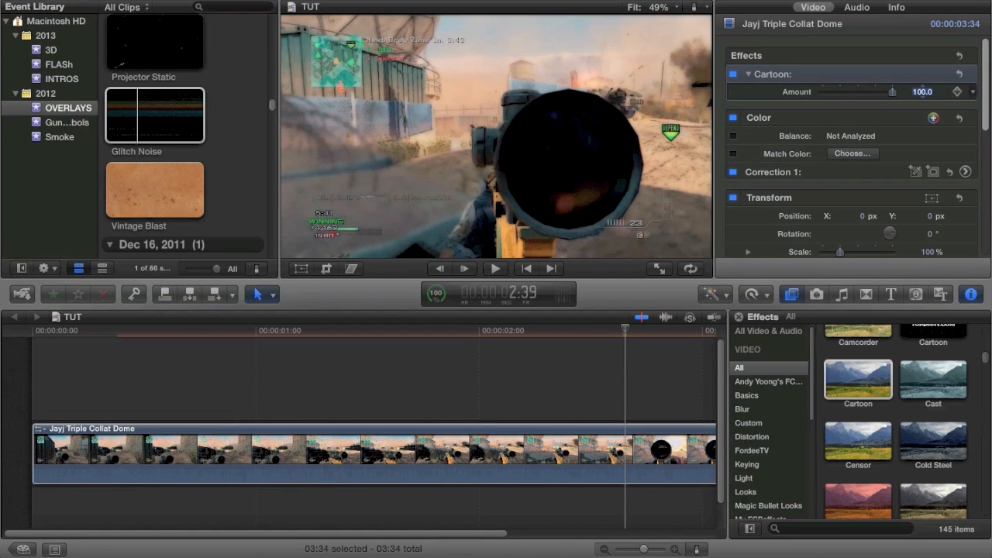
Step: Stack a second Cartoon effect on the clip, compare the look with and without it, and undo both Cartoon effects
drag(837, 380, 465, 462)
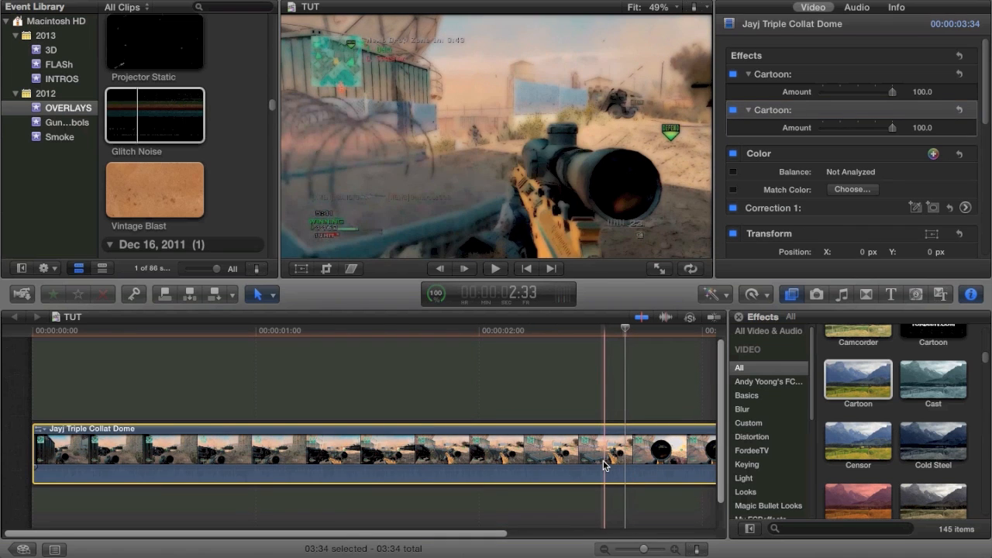
key(super+z)
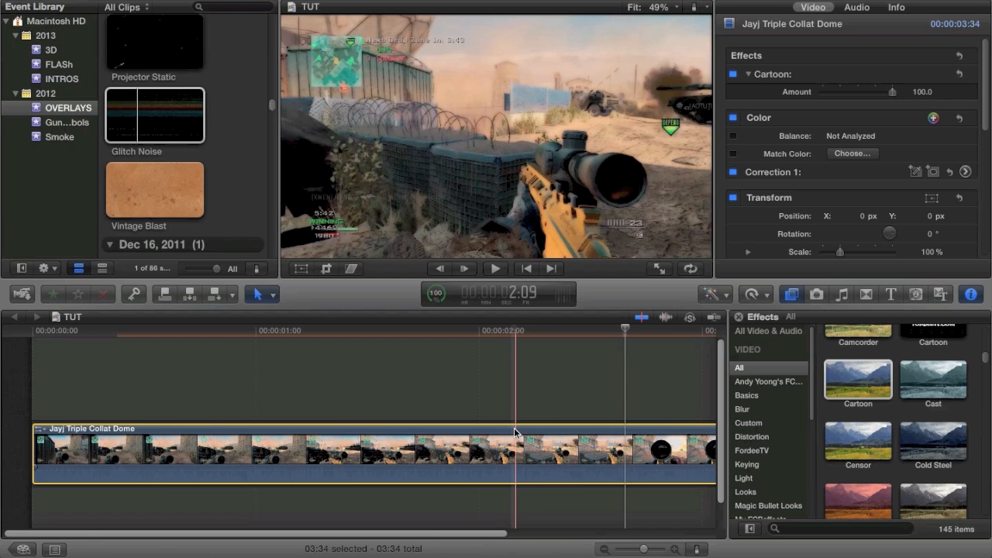
key(super+shift+z)
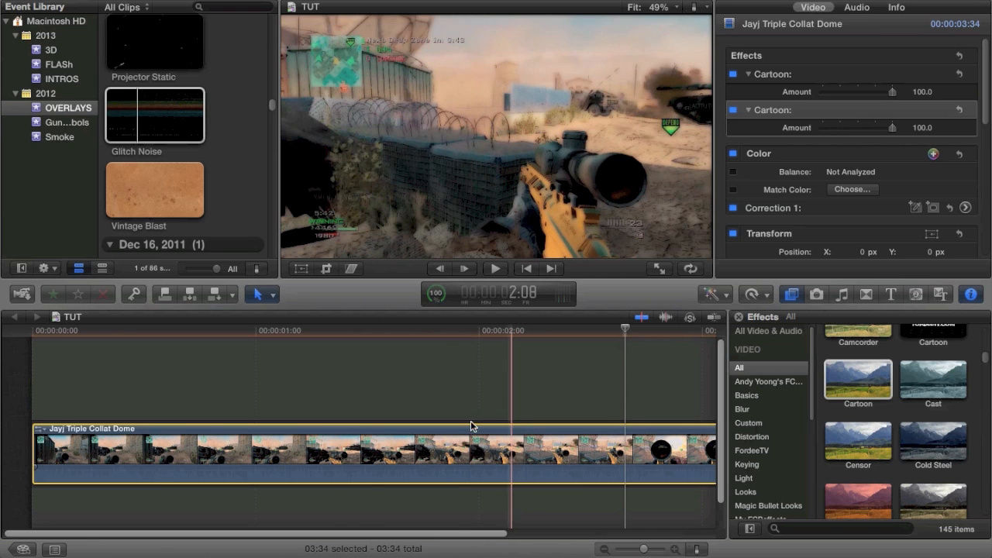
scroll(558, 463, right, 2)
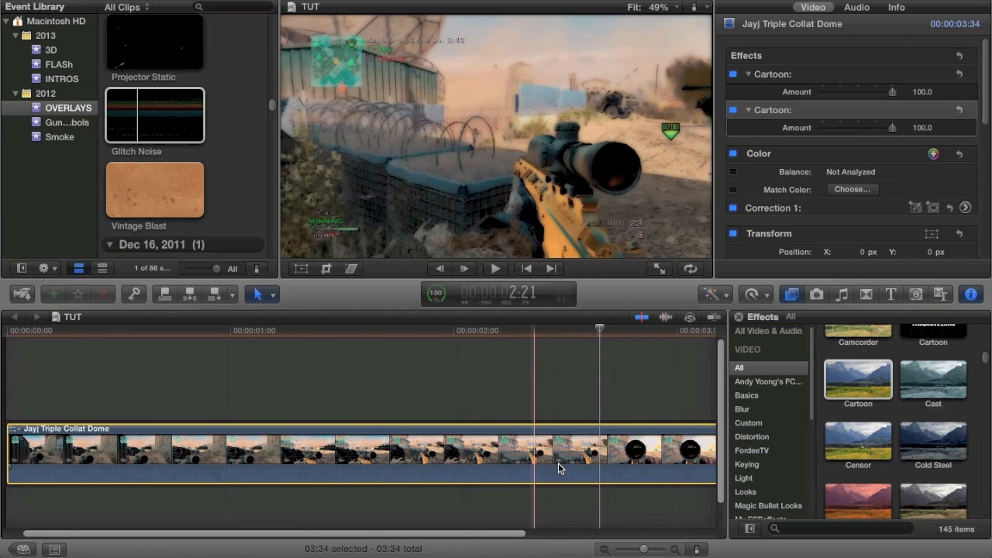
key(super+z)
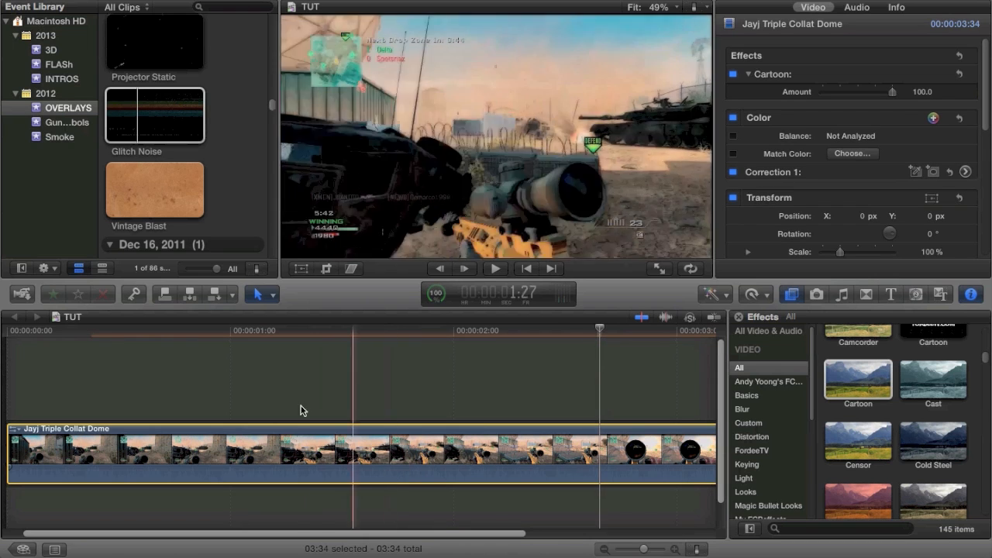
key(super+z)
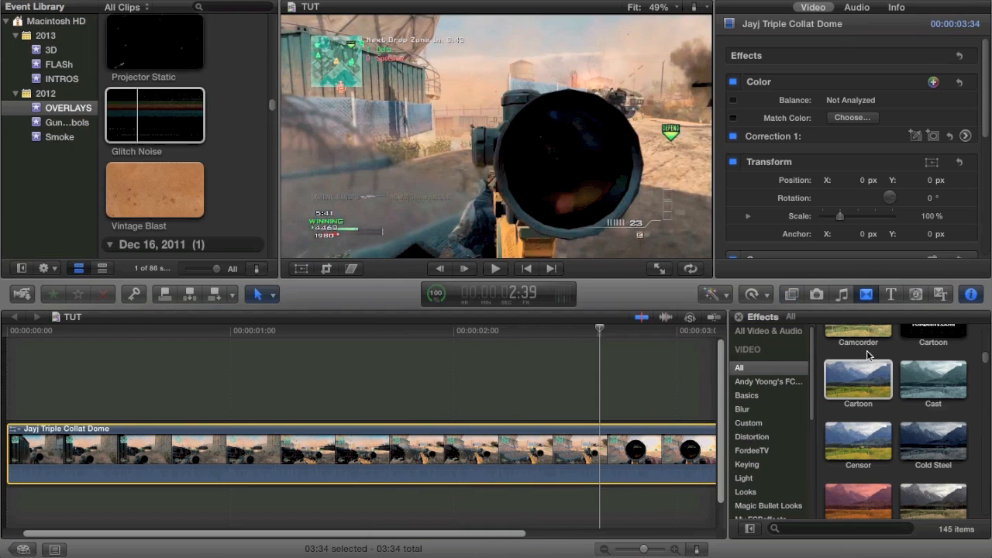
Step: Browse the full transitions library, including the Bulletin Board, Comic Book, Photo Album and Scrapbook groups
click(866, 296)
scroll(905, 398, down, 10)
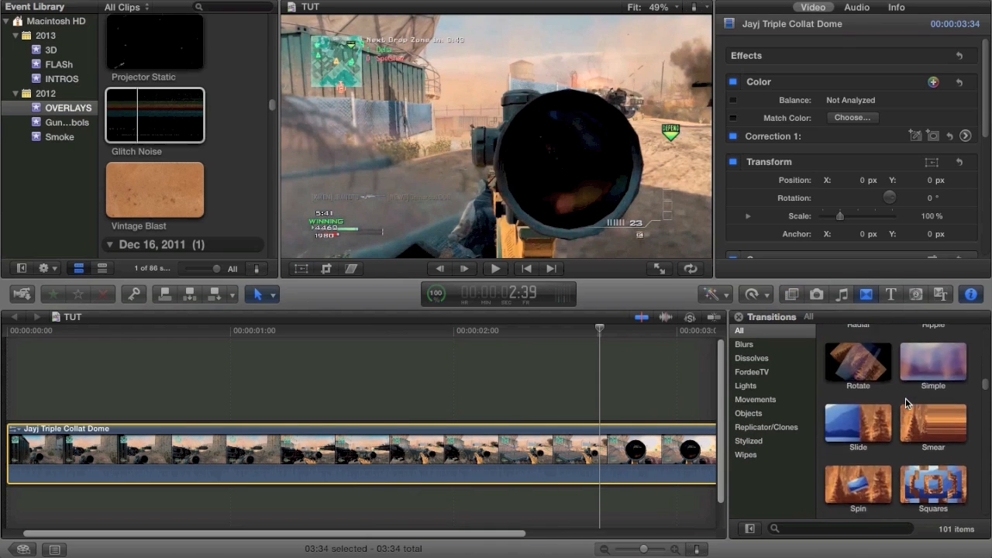
scroll(907, 403, down, 10)
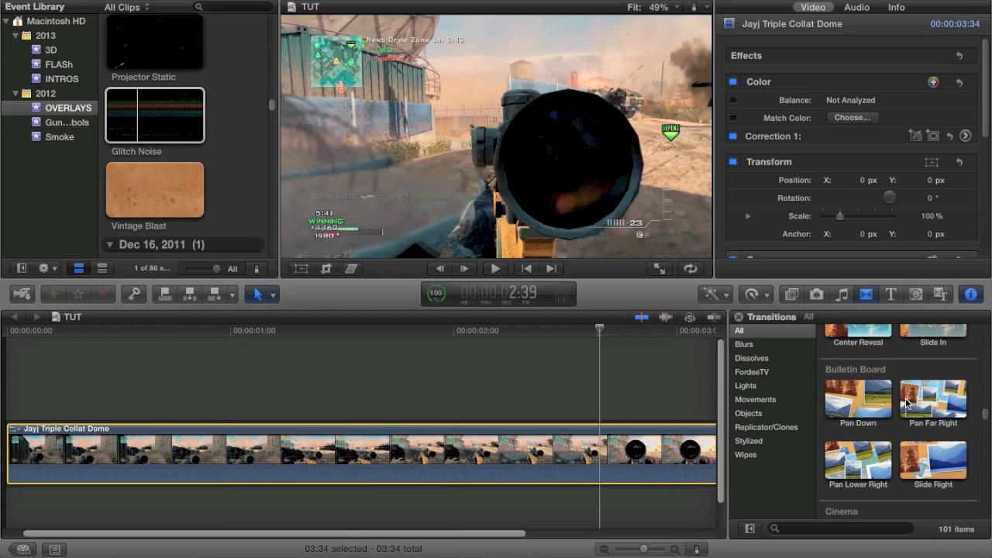
scroll(907, 403, down, 8)
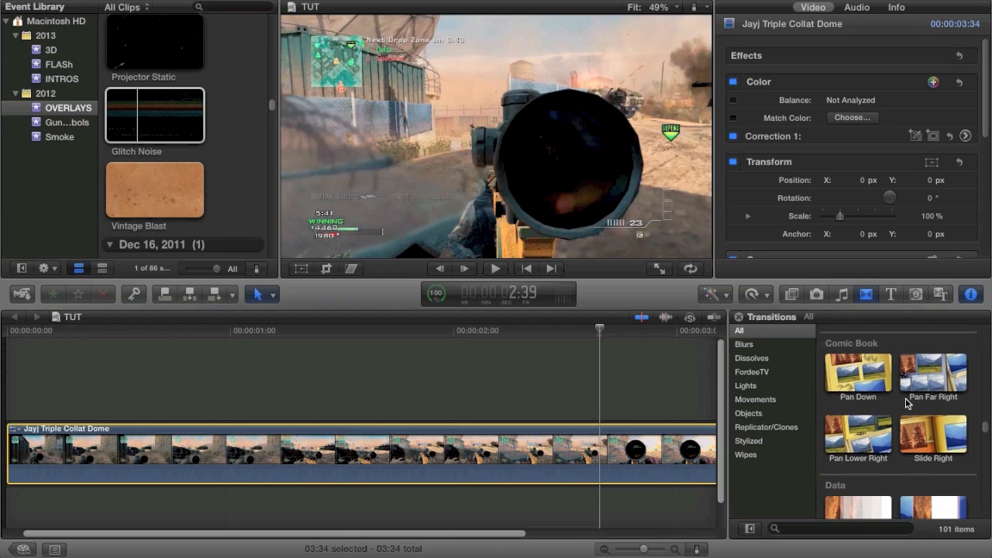
scroll(896, 385, down, 8)
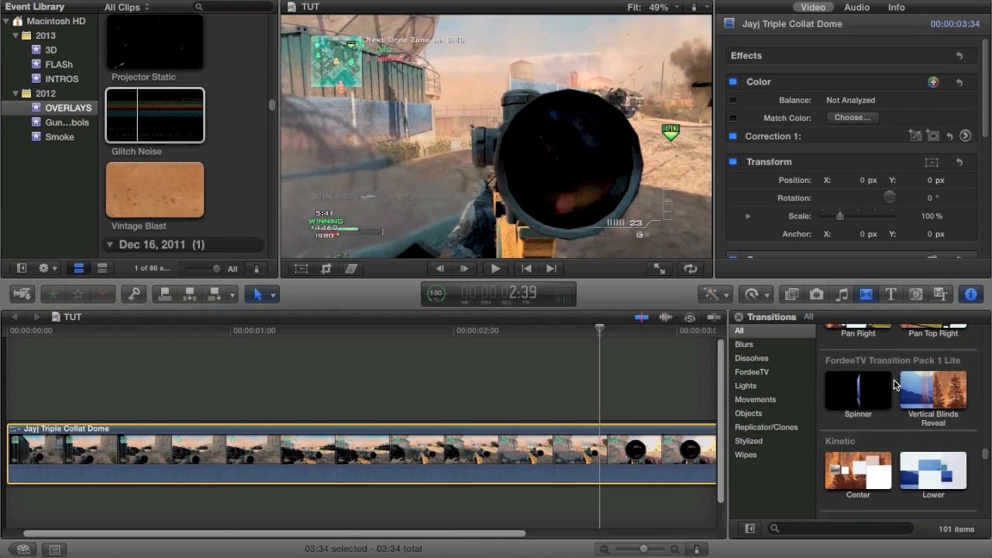
scroll(896, 385, down, 3)
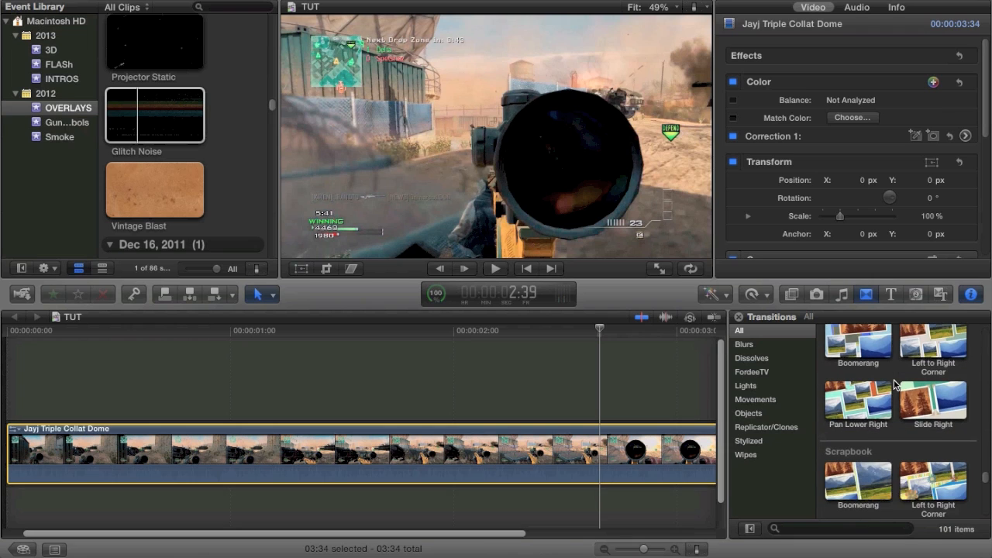
scroll(906, 372, down, 8)
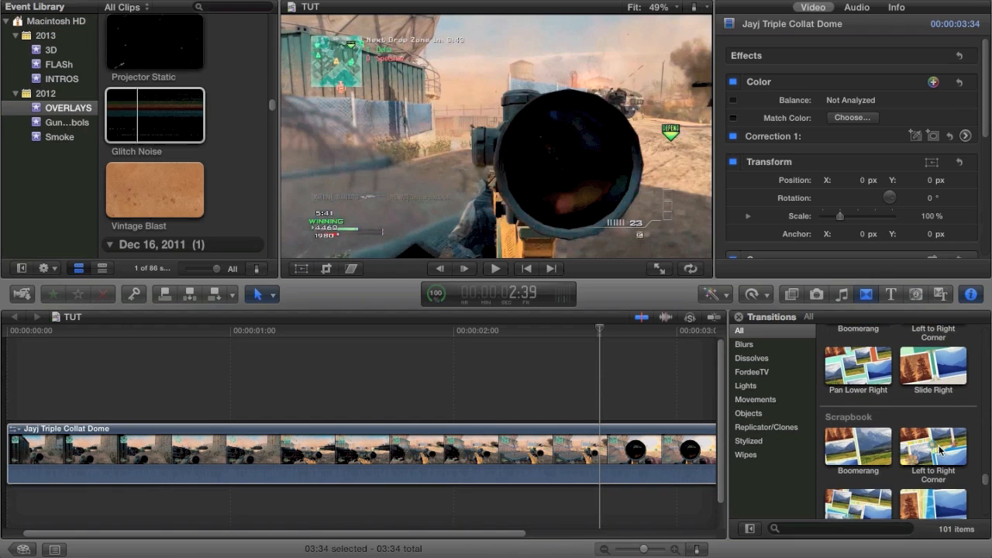
scroll(938, 445, down, 4)
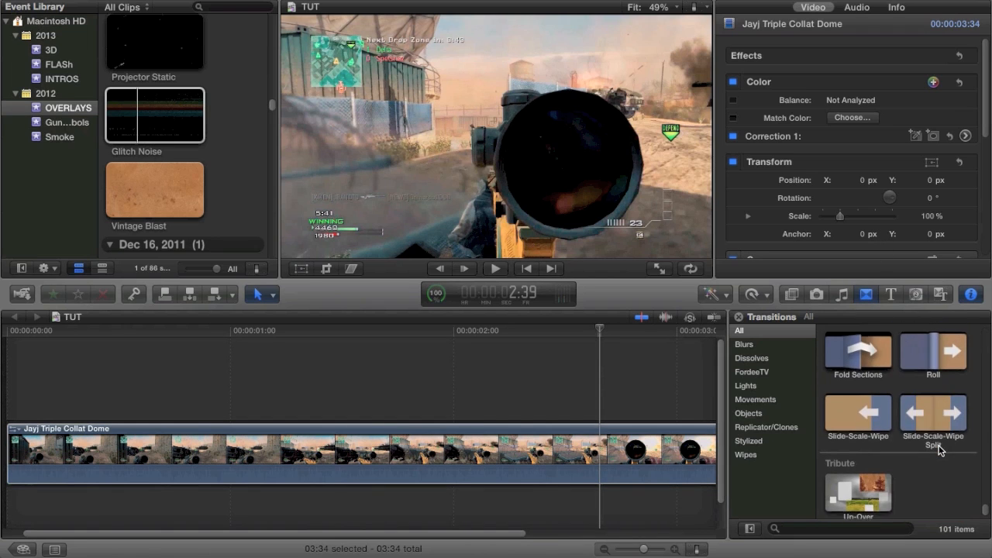
scroll(938, 445, up, 6)
scroll(939, 445, up, 3)
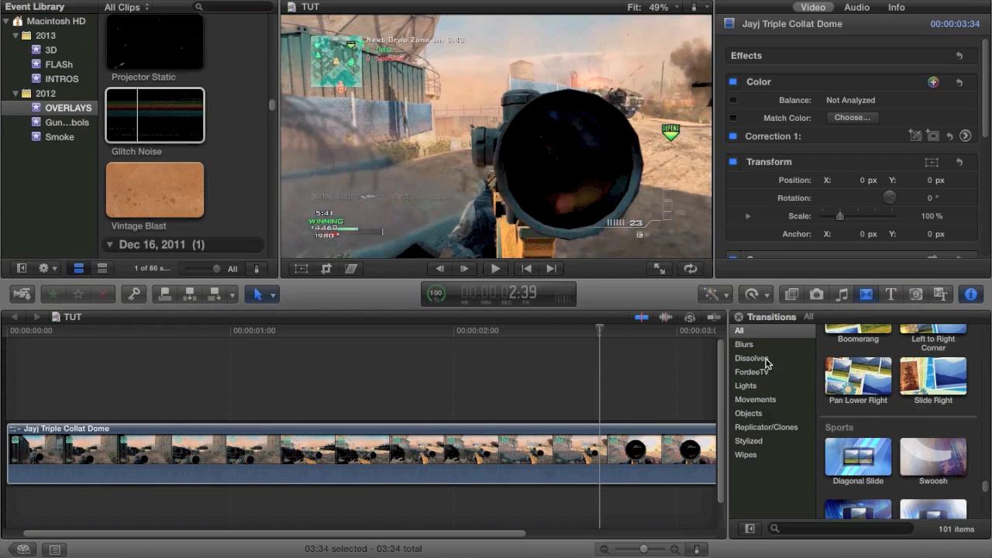
scroll(861, 387, up, 5)
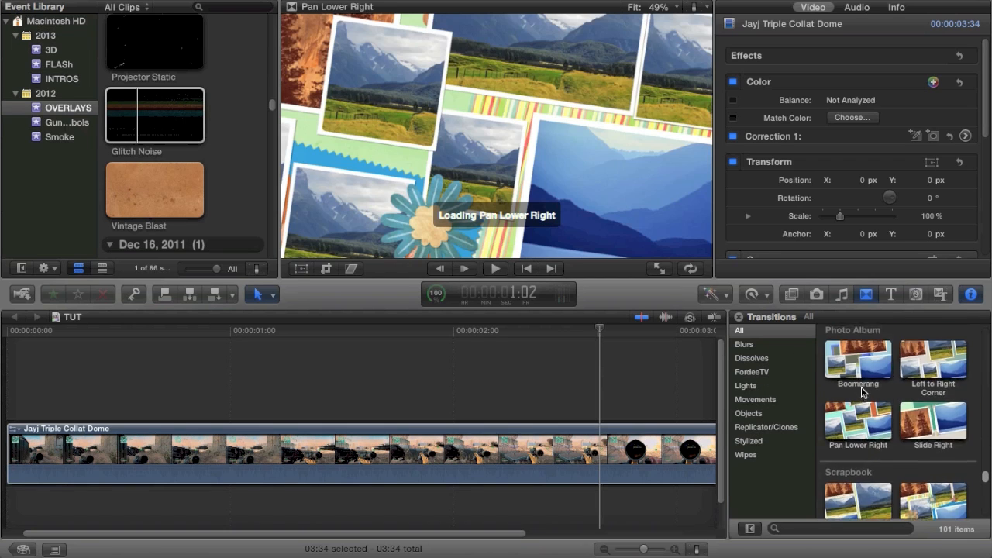
scroll(861, 387, up, 8)
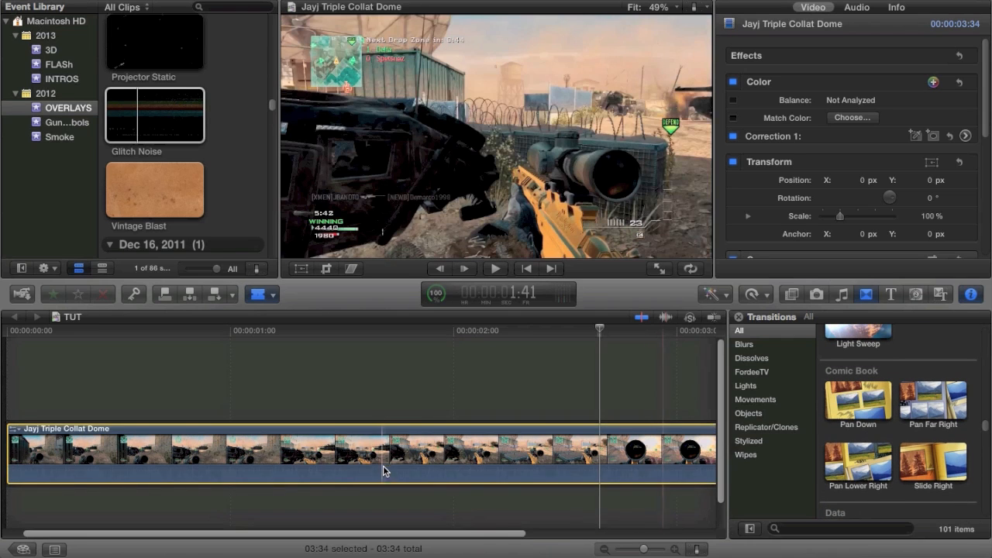
Step: Split the gameplay clip at 1:41 and add the Comic Book Pan Far Right transition at the cut
key(super+b)
key(a)
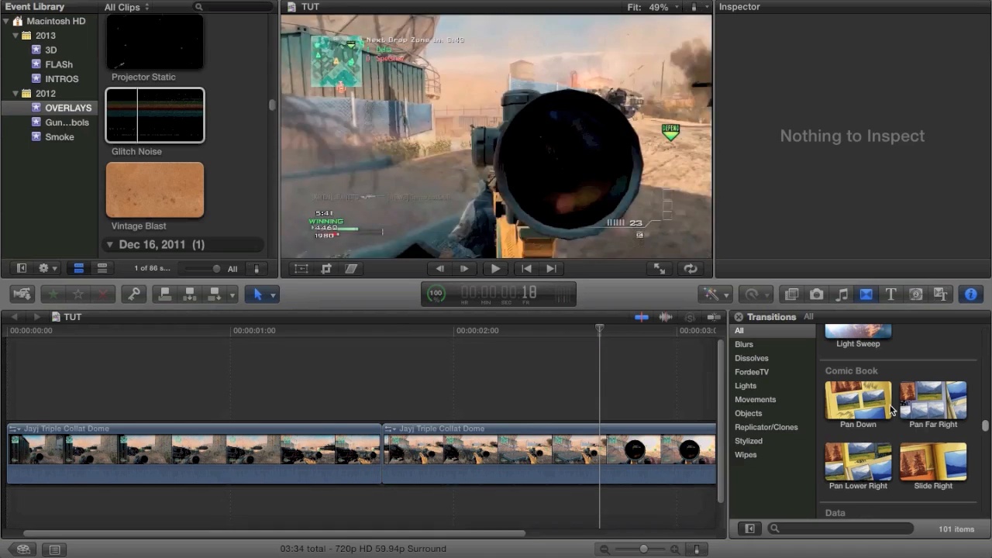
drag(928, 409, 381, 434)
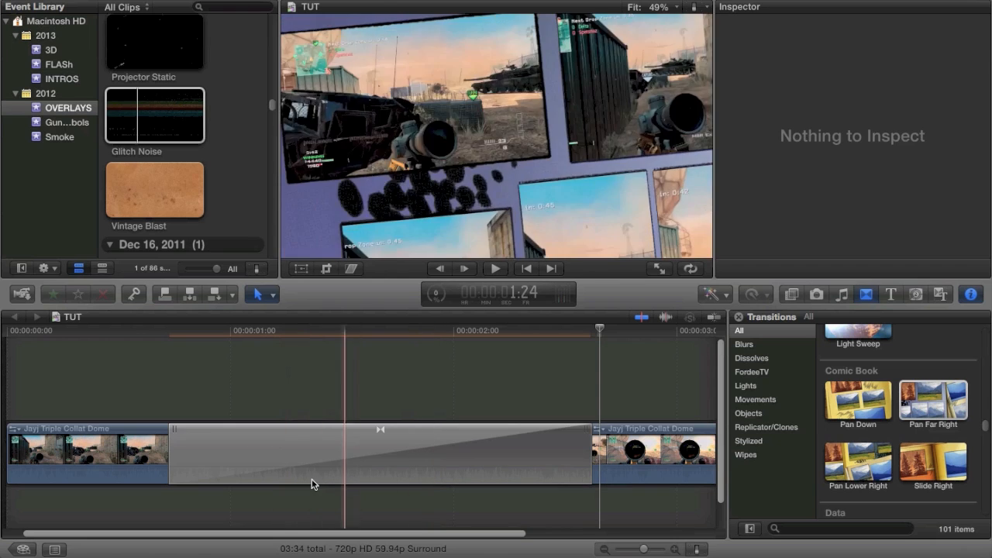
Step: Select the Pan Far Right transition and move its image marker 3 to a frame partway through the first clip
click(413, 459)
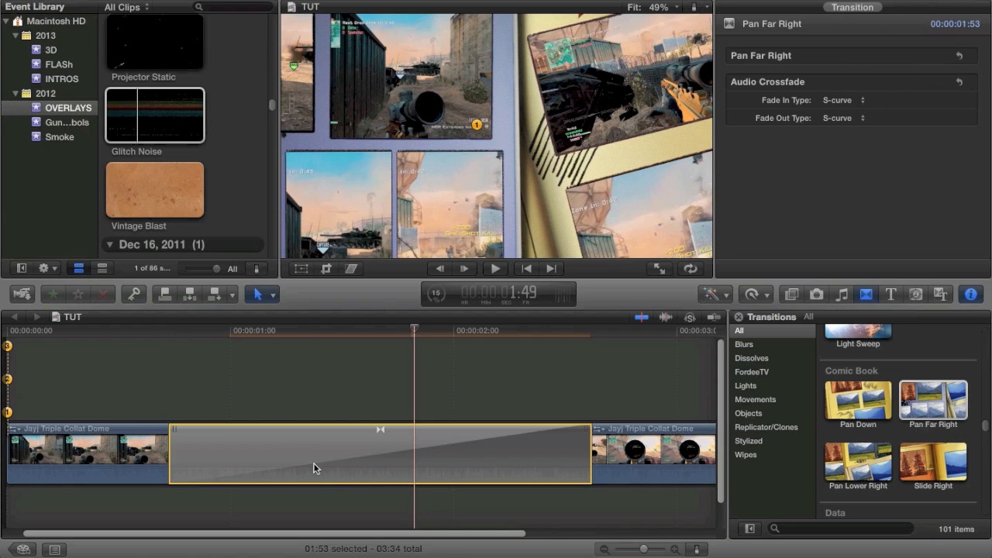
scroll(111, 418, left, 3)
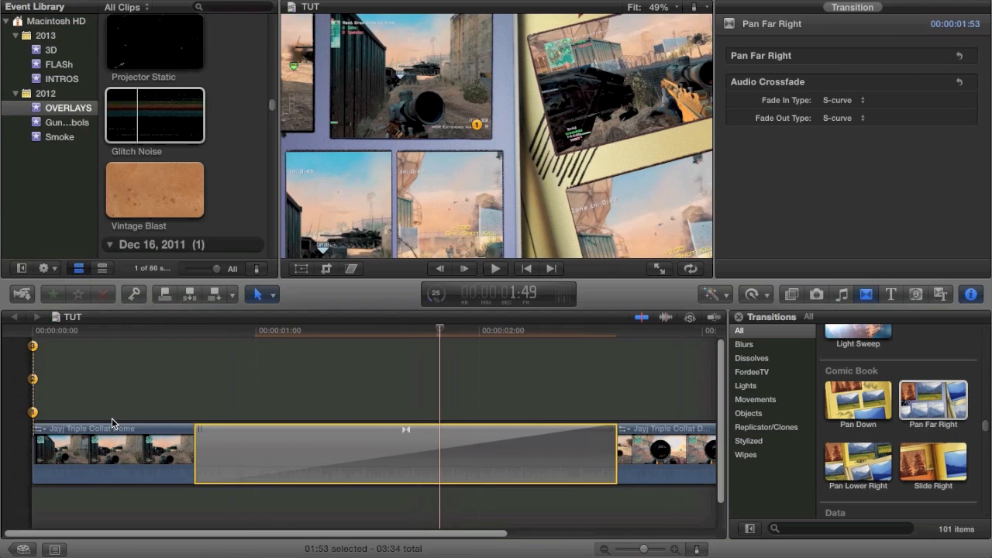
mouse_move(34, 346)
mouse_down()
mouse_move(83, 351)
mouse_move(173, 403)
mouse_move(69, 410)
mouse_move(206, 411)
mouse_move(129, 413)
mouse_up()
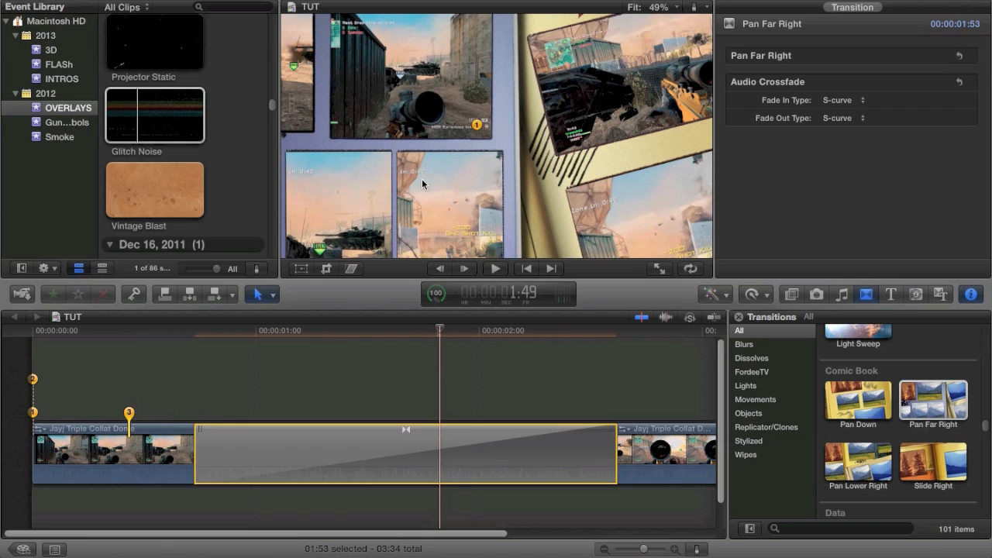
click(444, 408)
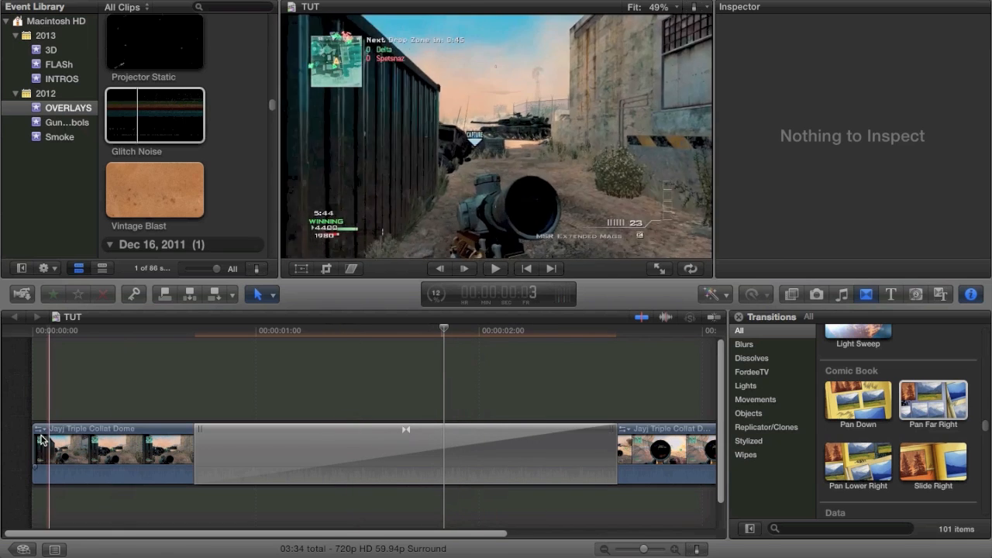
Step: Inspect the transition in the timeline and look over the Comic Book alternatives Pan Down, Pan Lower Right, Slide Right and Pan Far Right
click(301, 431)
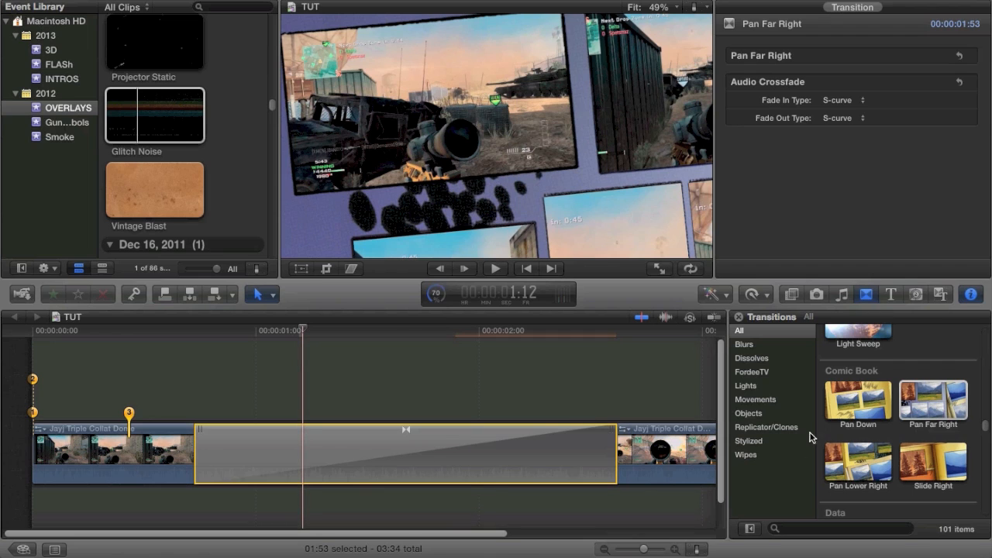
click(850, 409)
click(879, 474)
click(920, 465)
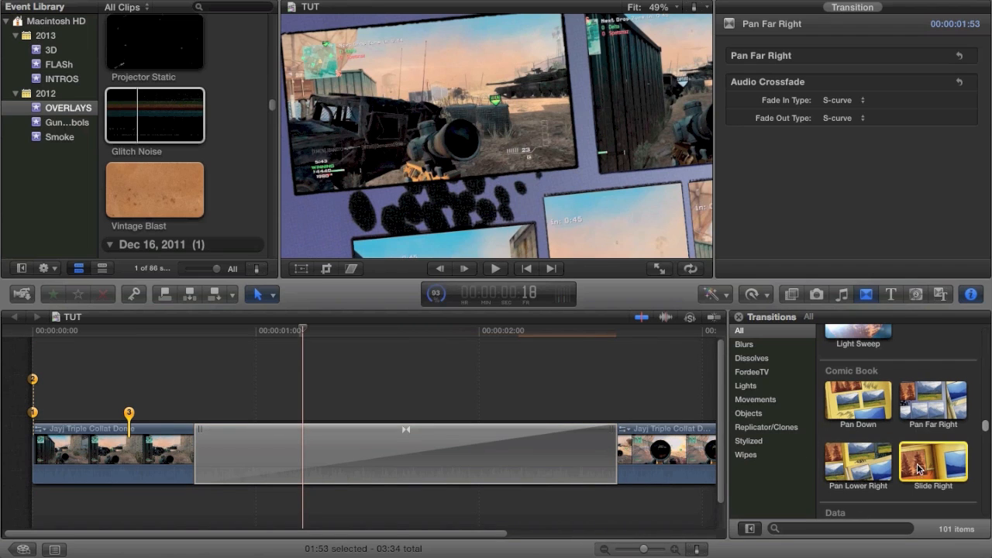
click(921, 391)
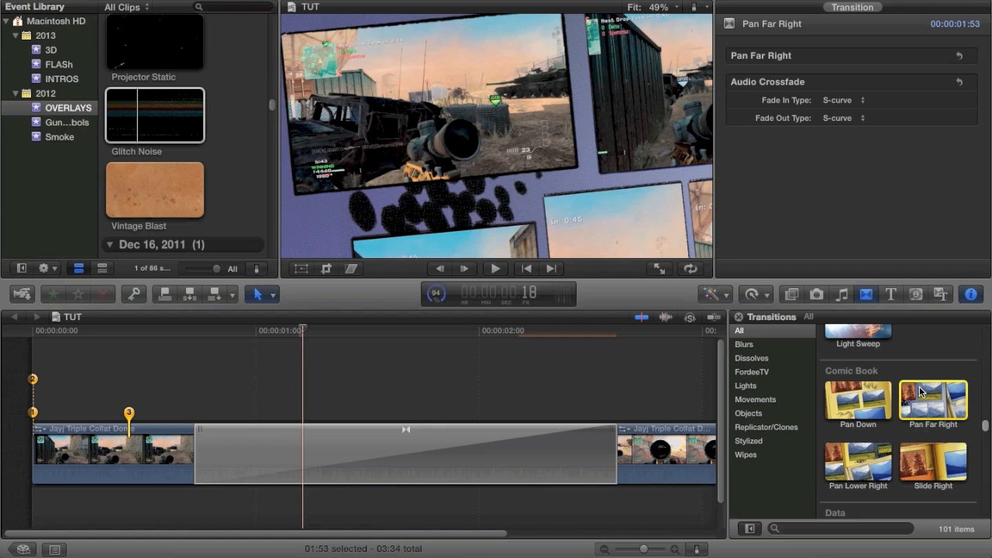
click(553, 459)
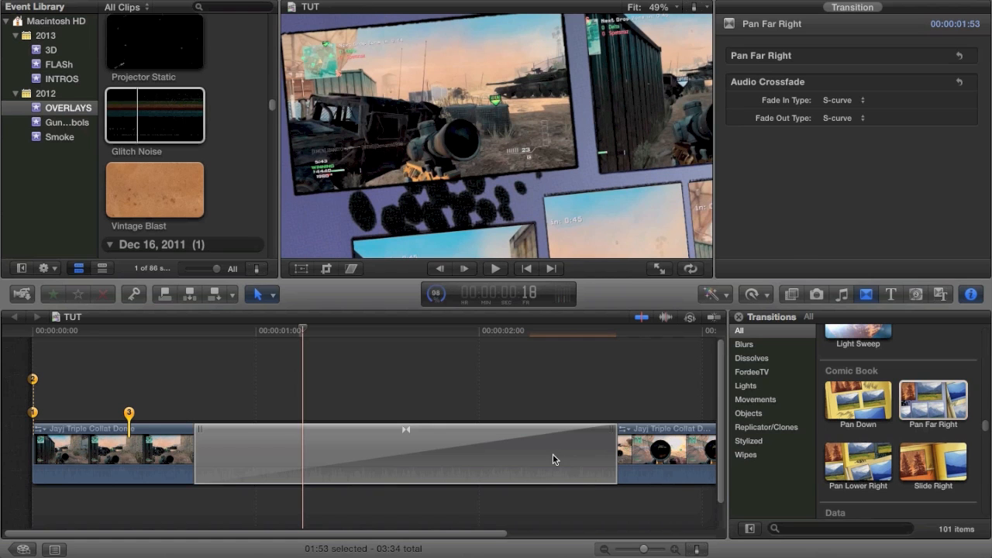
click(351, 411)
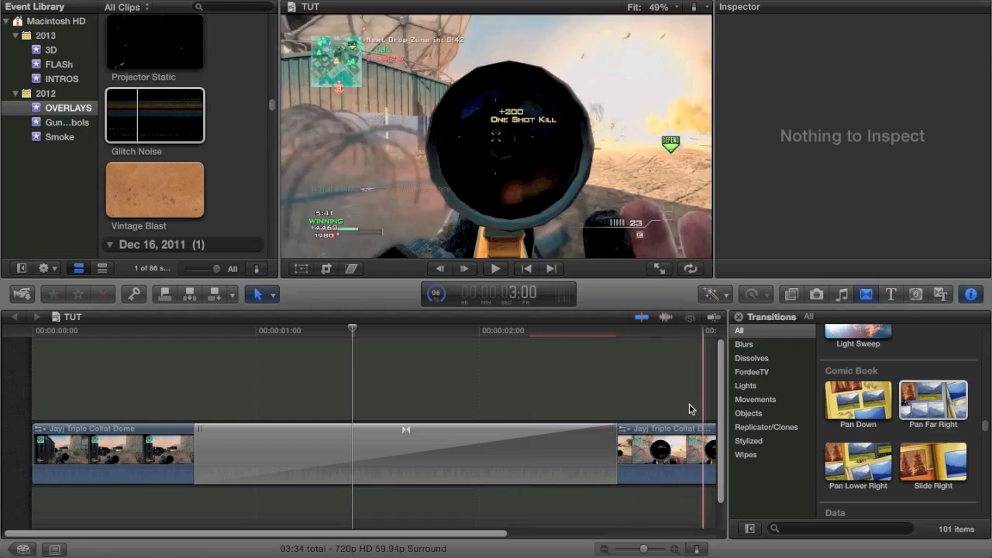
Step: Delete the transition and both clip halves from the timeline and insert the original gameplay clip from the FLASh event
click(336, 477)
key(super+z)
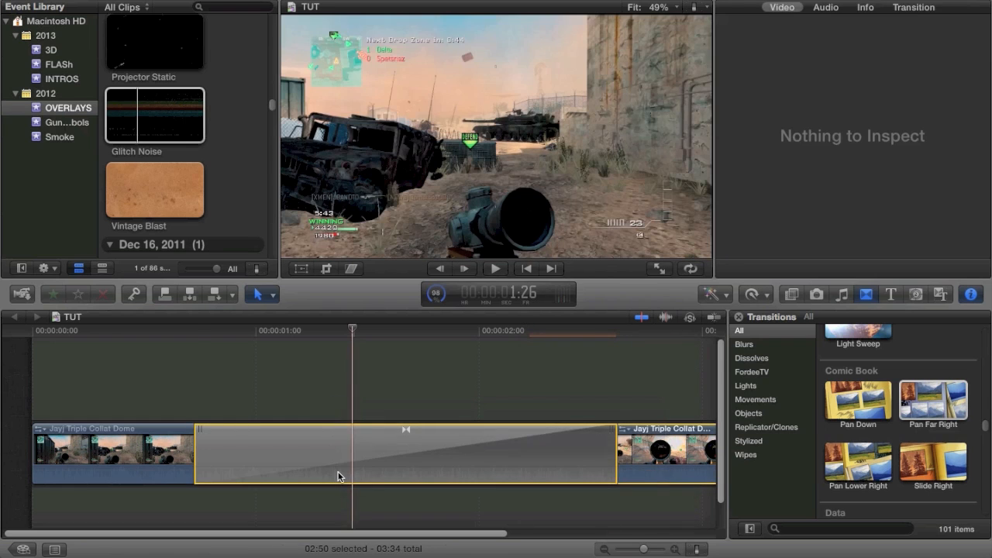
click(338, 476)
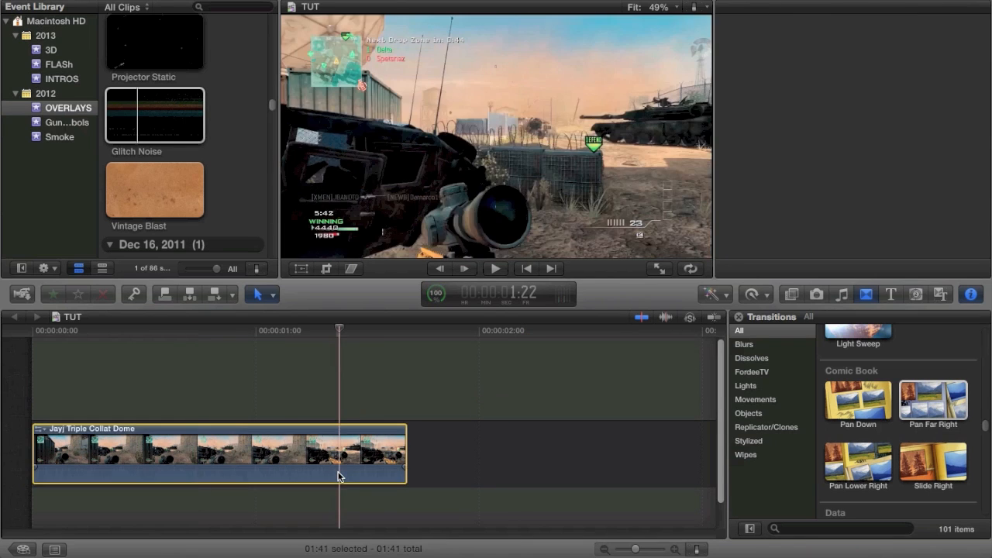
key(Delete)
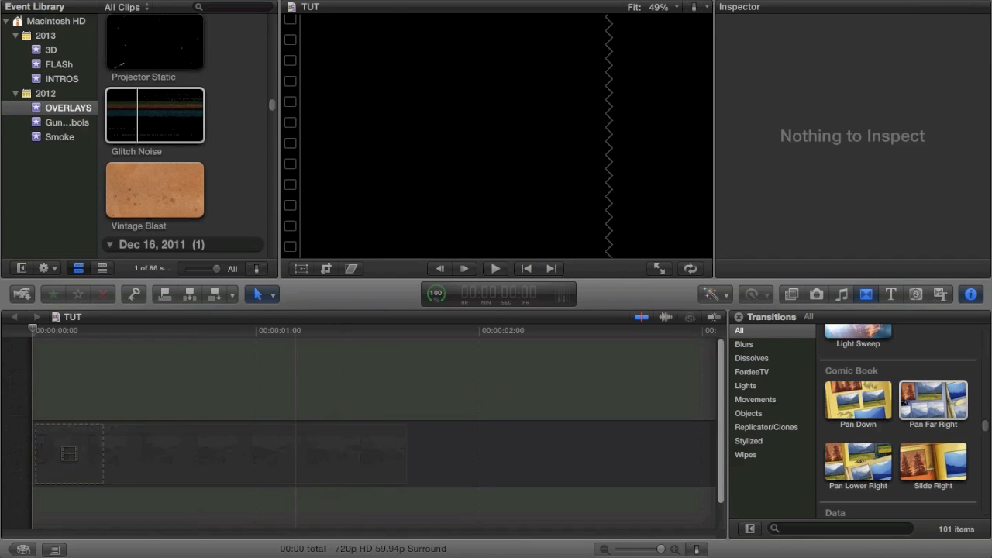
click(59, 65)
drag(147, 84, 215, 458)
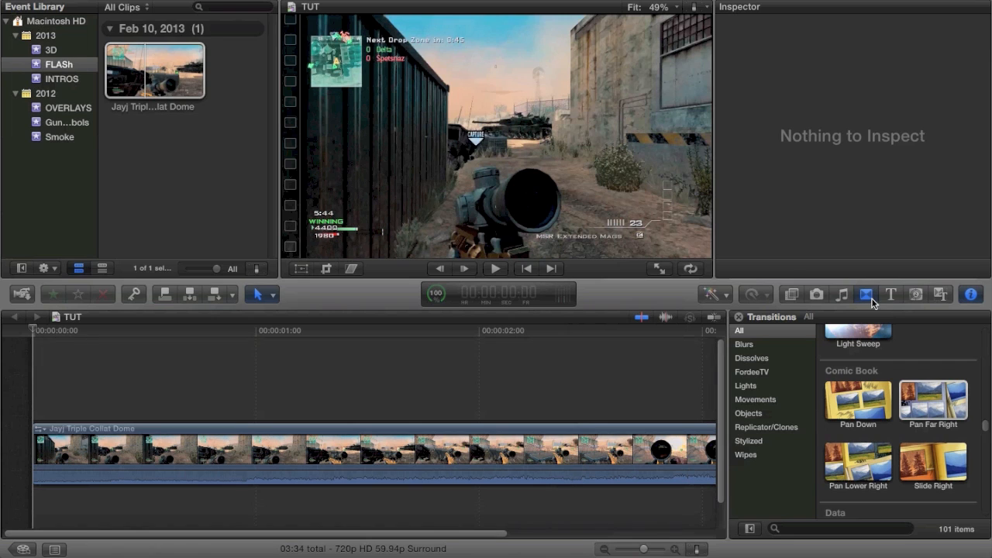
Step: Browse the titles to the Comic Book group and connect the Purple title above the gameplay clip at about 1:21
click(890, 295)
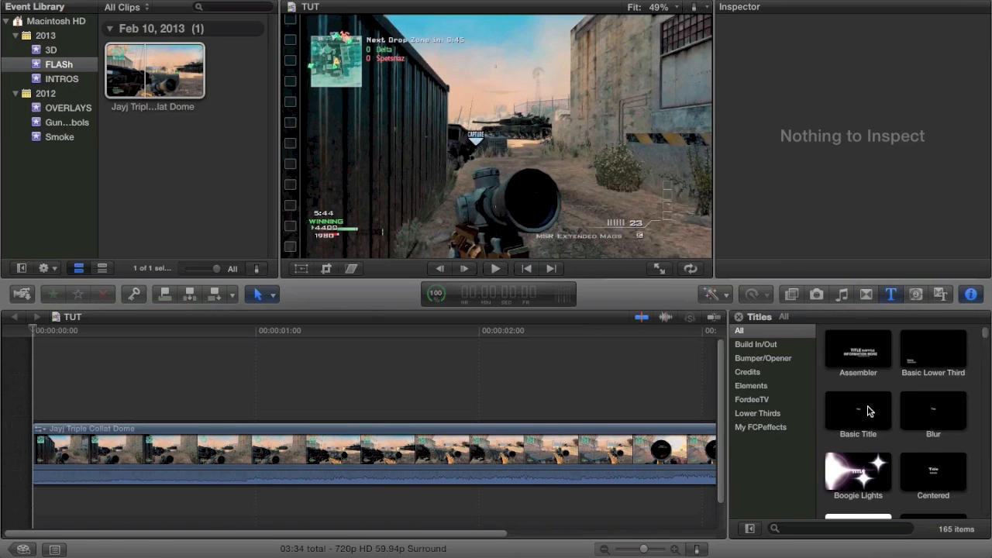
scroll(853, 359, down, 10)
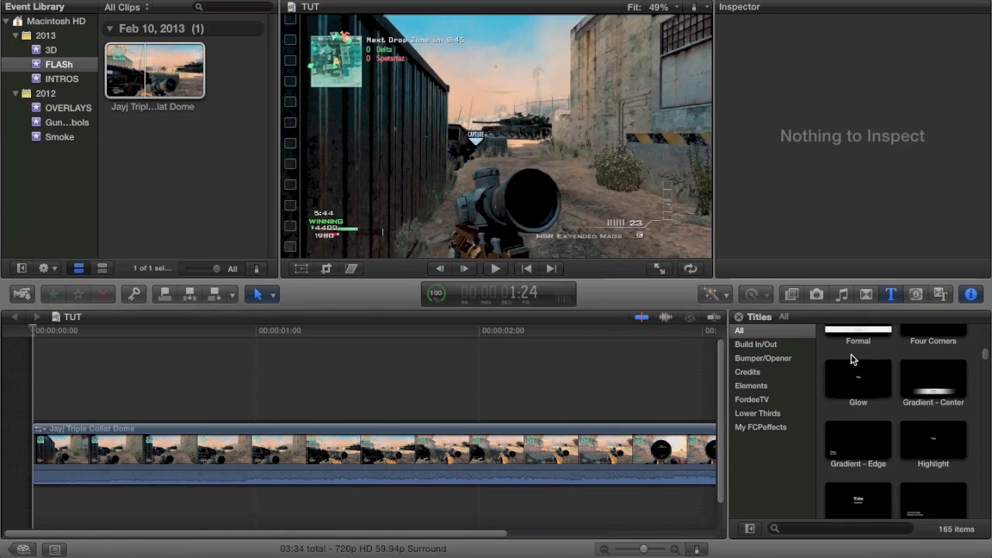
scroll(853, 359, down, 8)
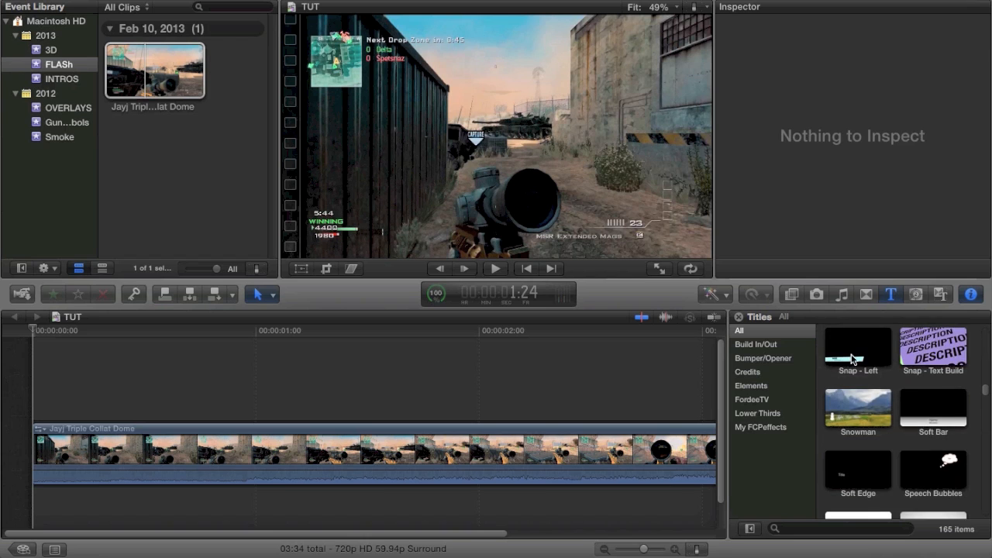
scroll(853, 359, down, 10)
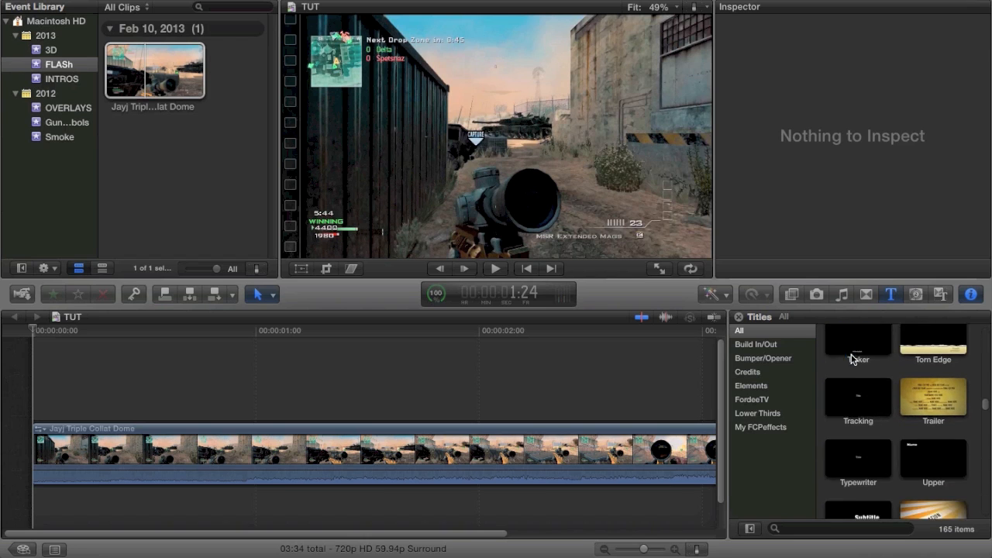
scroll(853, 359, down, 10)
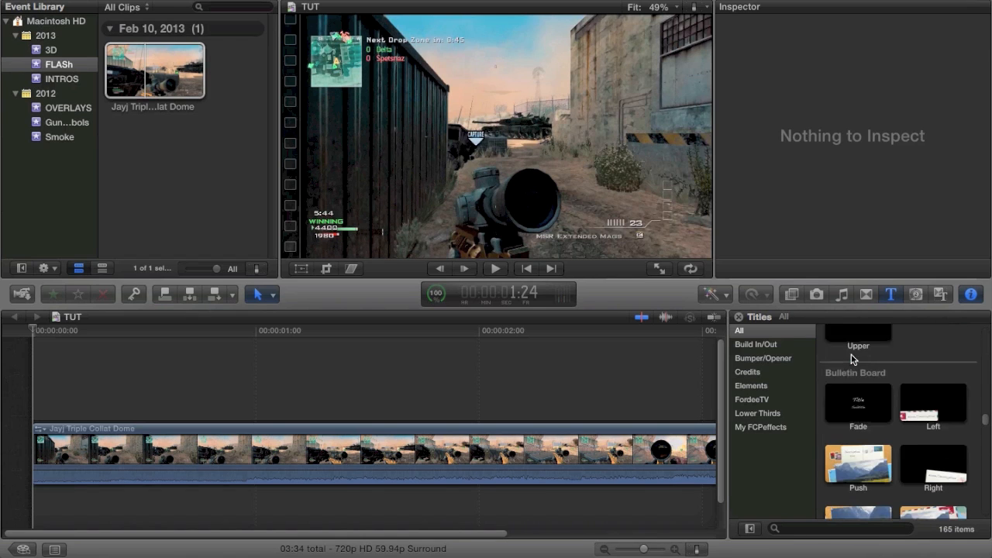
scroll(852, 358, down, 10)
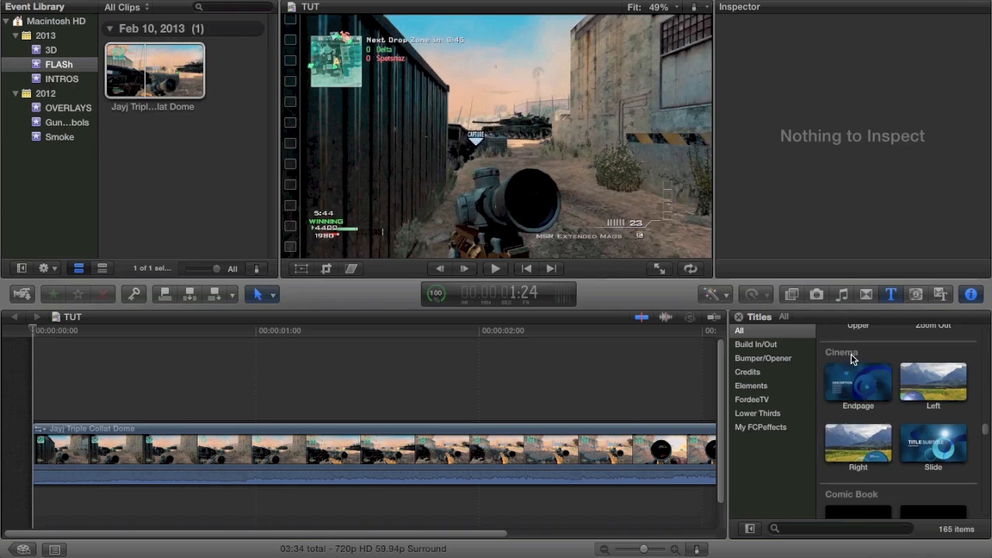
scroll(852, 359, down, 3)
click(859, 411)
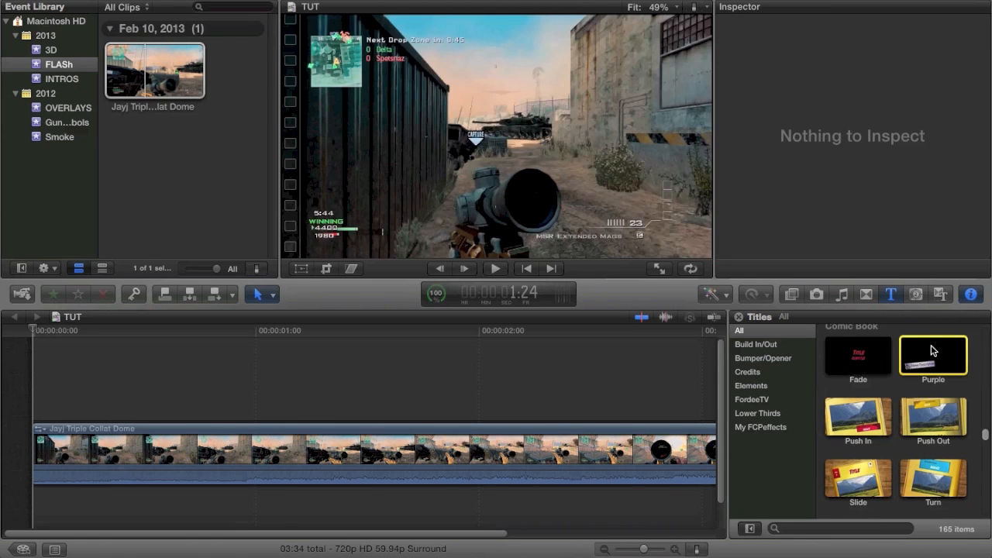
drag(906, 373, 338, 399)
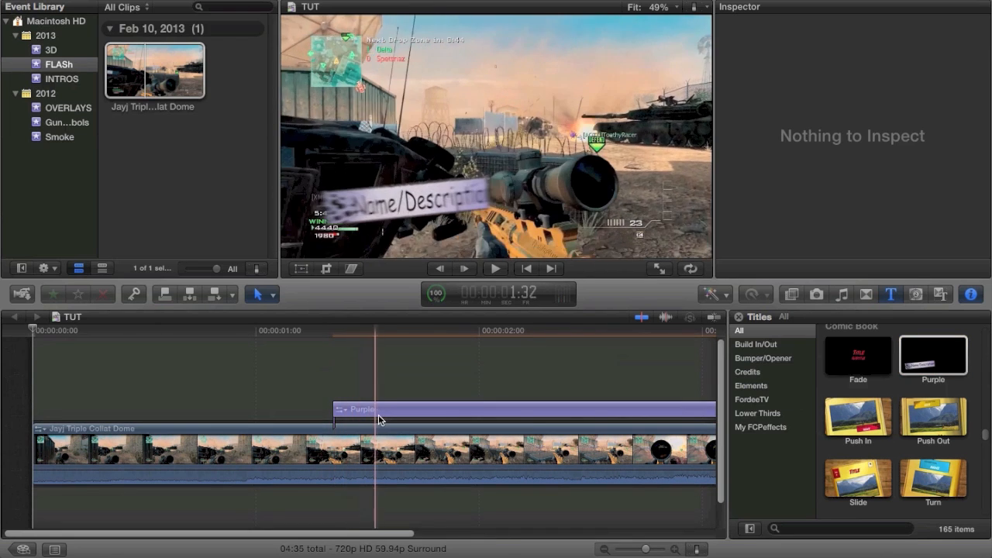
Step: Replace the placeholder text of the Purple title with "WHAM!!!"
click(464, 409)
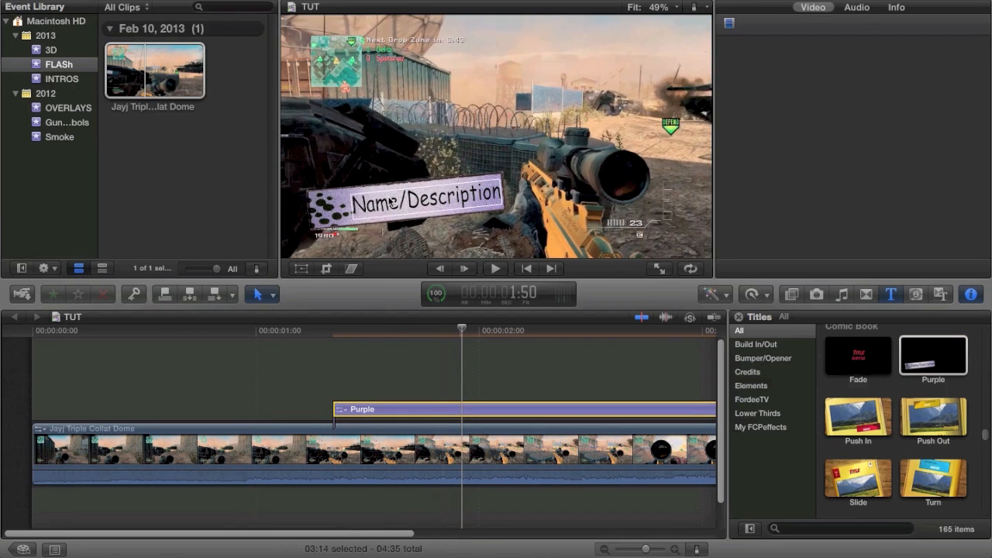
double_click(391, 202)
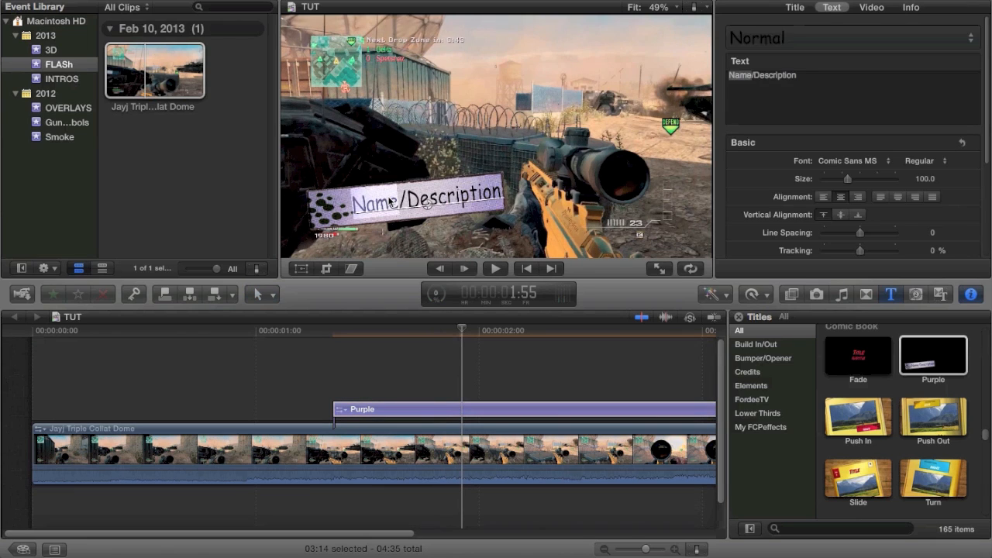
text(BSM)
key(BackSpace)
key(BackSpace)
text(A)
key(BackSpace)
key(BackSpace)
text(WNA)
key(BackSpace)
key(BackSpace)
text(BA)
key(BackSpace)
key(BackSpace)
text(HAM)
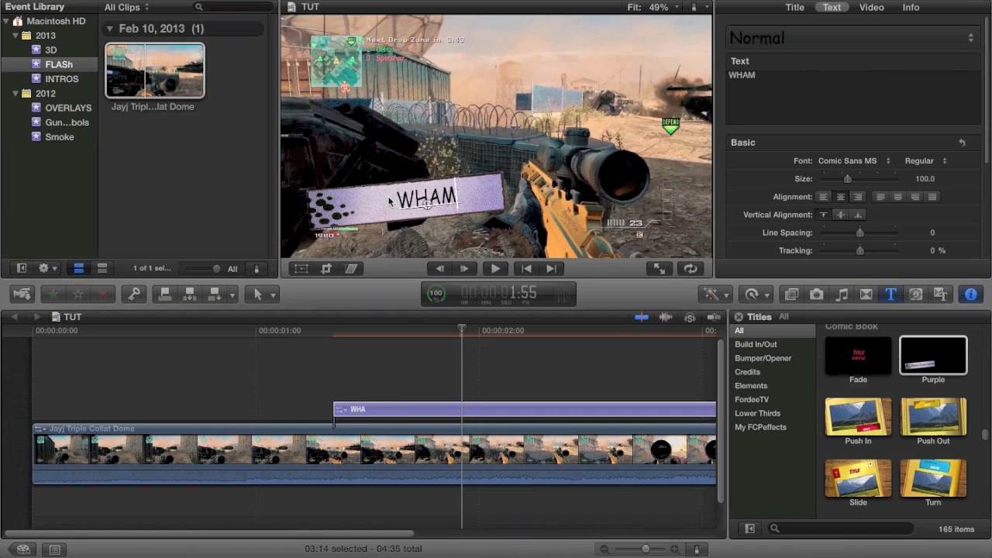
text(@)
key(BackSpace)
text(!!!)
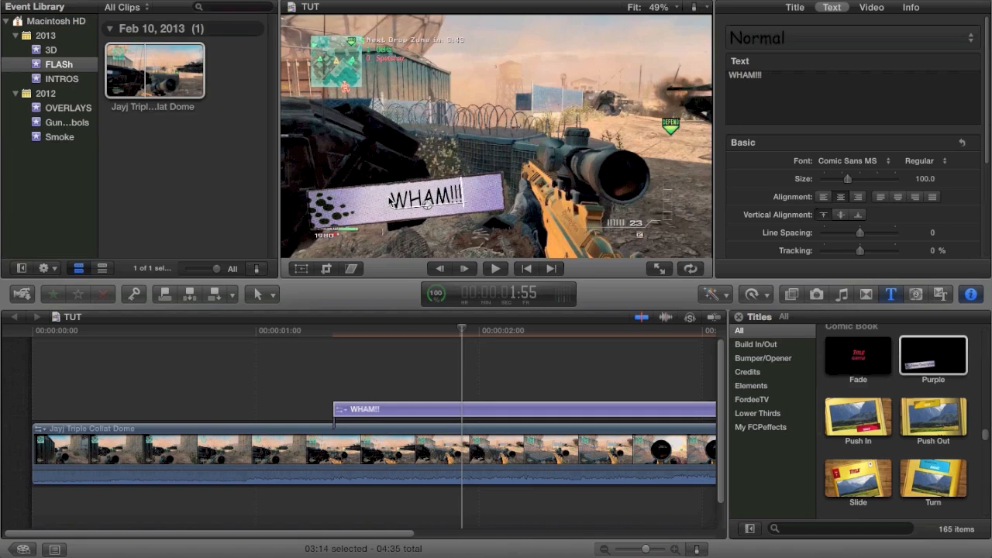
click(341, 377)
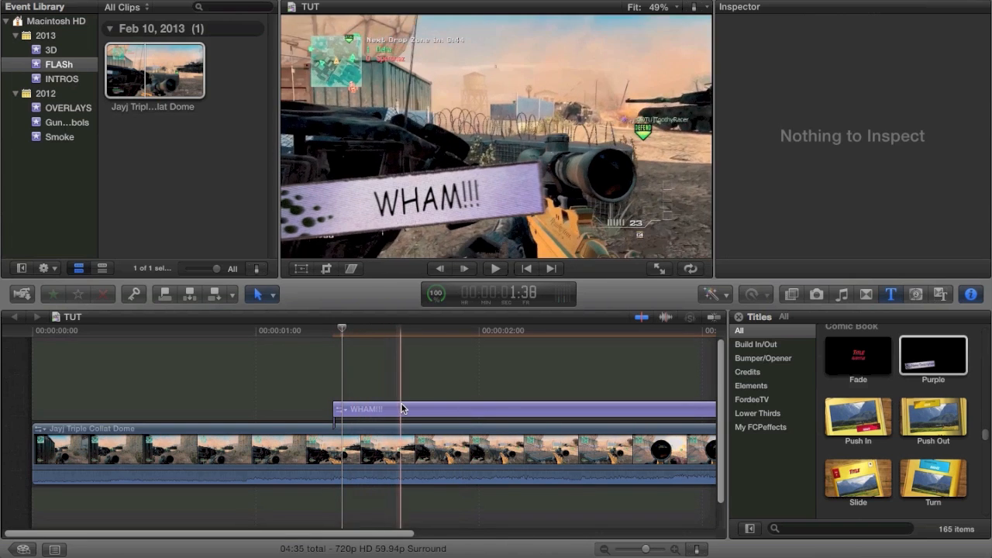
Step: Transform the WHAM!!! title, moving it to the upper part of the frame at about X 58.6 px, Y 63.6 px
click(411, 408)
click(302, 268)
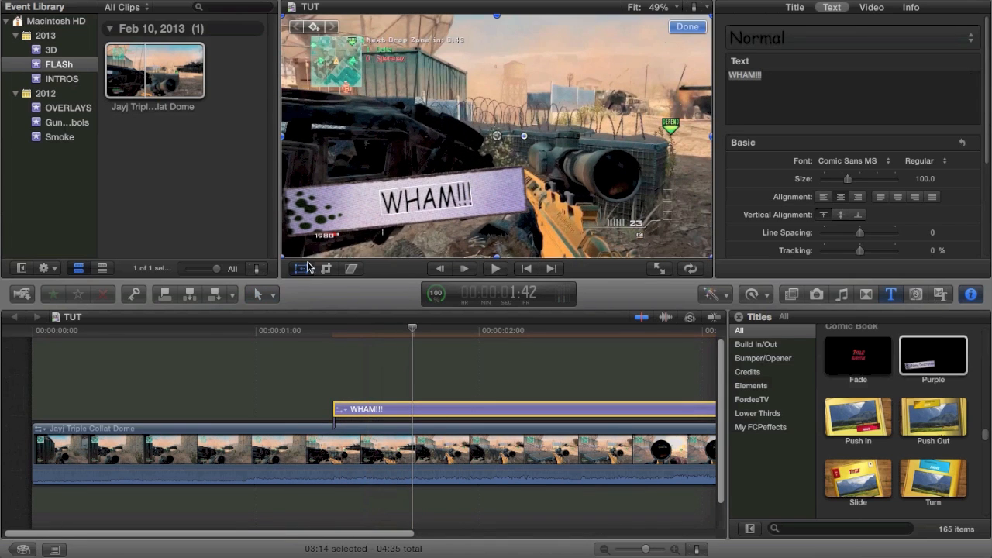
drag(494, 191, 567, 60)
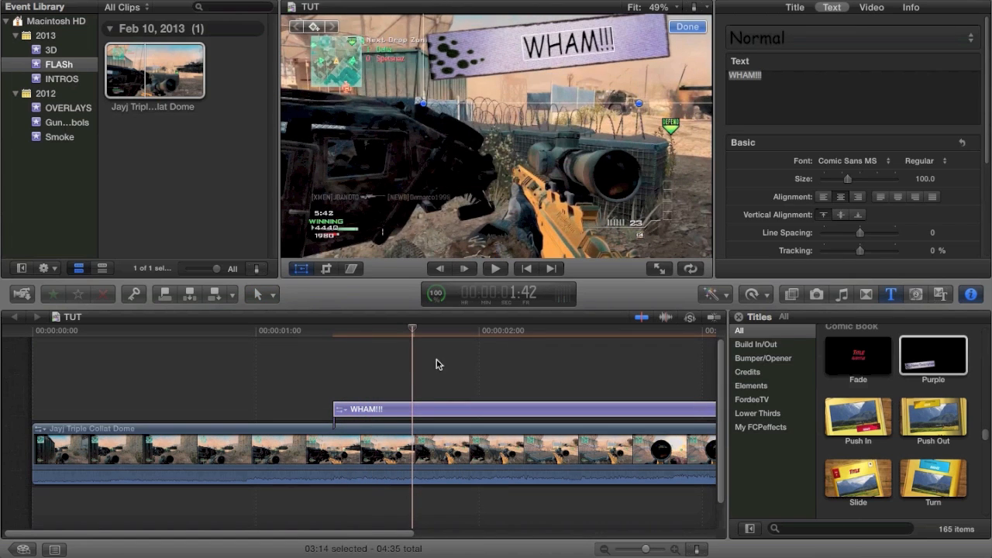
click(403, 385)
click(452, 419)
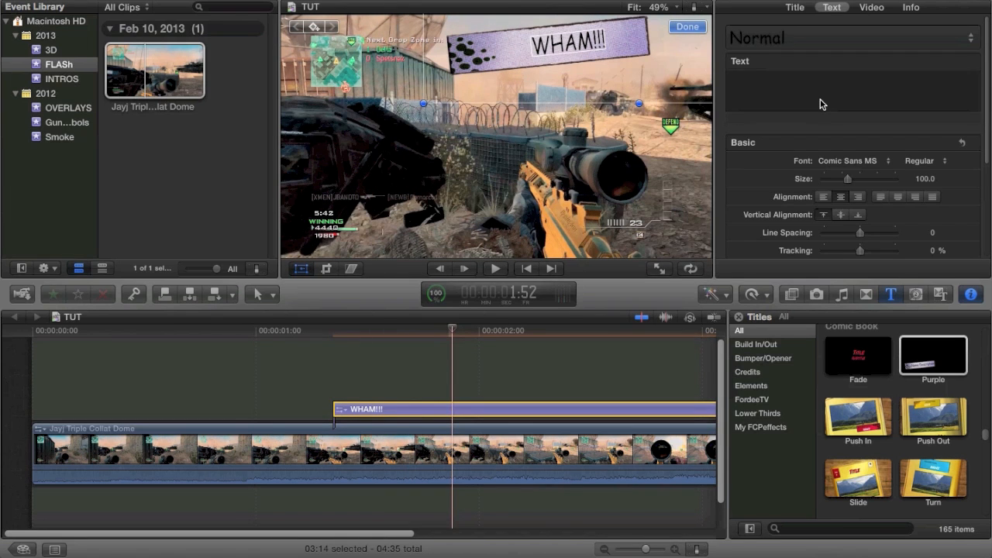
Step: Show the WHAM!!! title's video properties, move it to about X 10.2 px, Y 0.8 px and tilt it clockwise
click(870, 8)
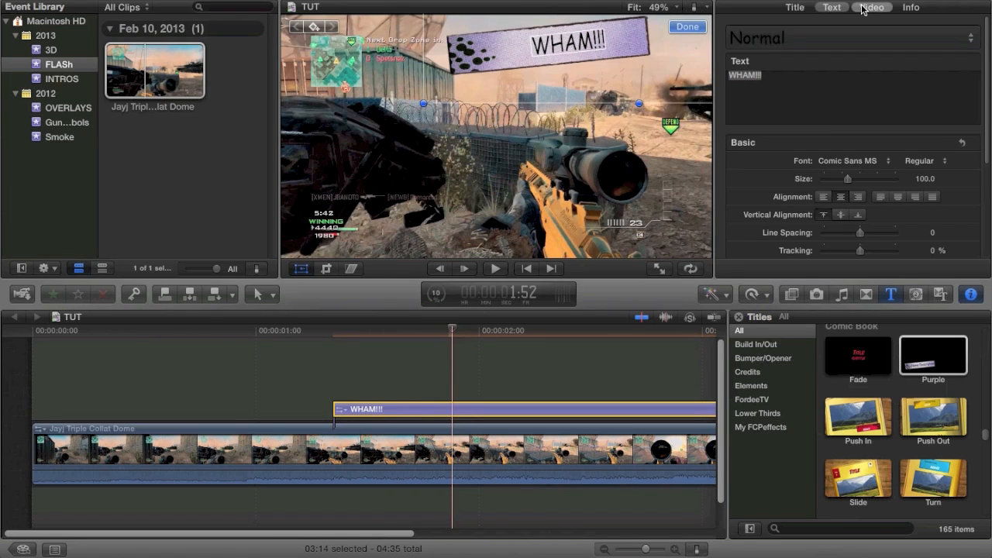
scroll(837, 107, down, 3)
scroll(837, 106, up, 3)
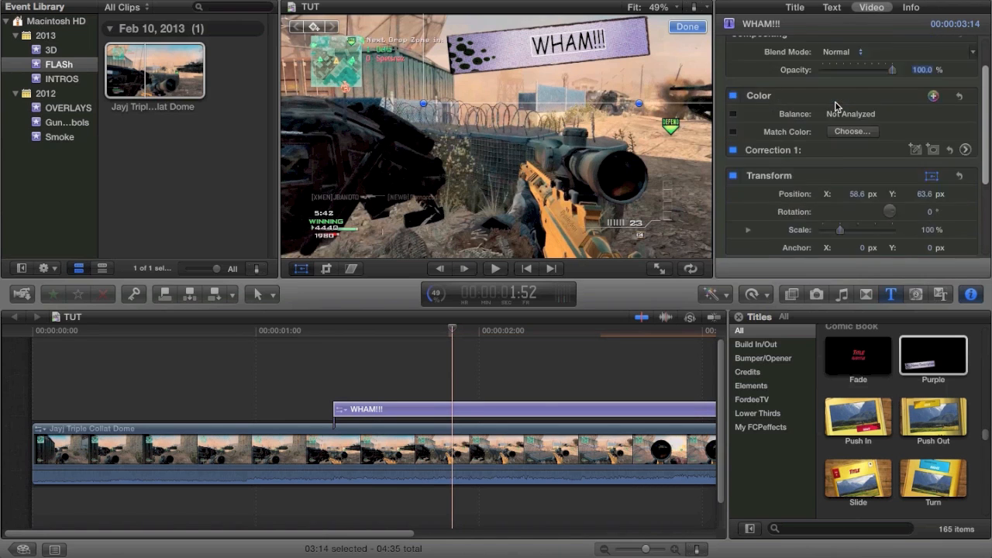
click(497, 405)
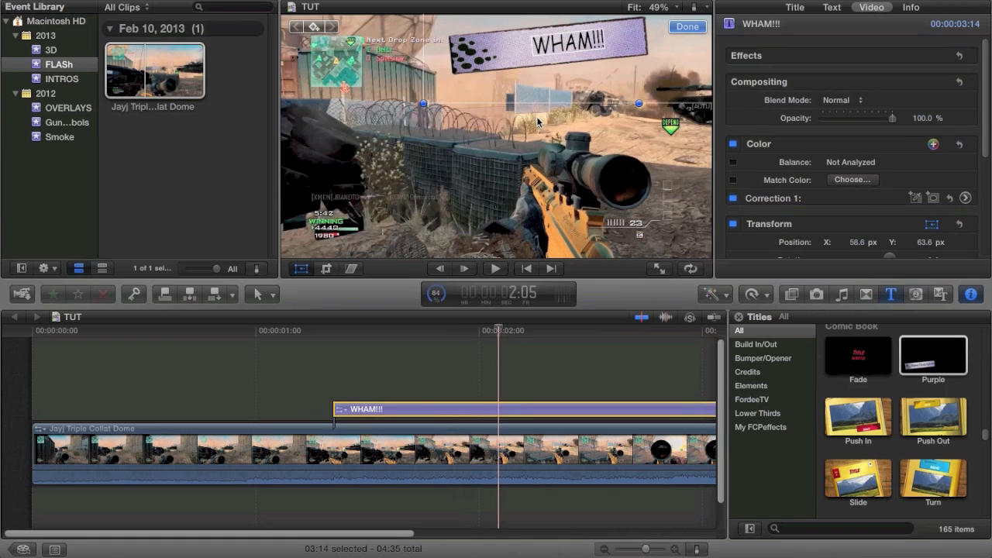
drag(601, 62, 536, 221)
drag(621, 139, 565, 173)
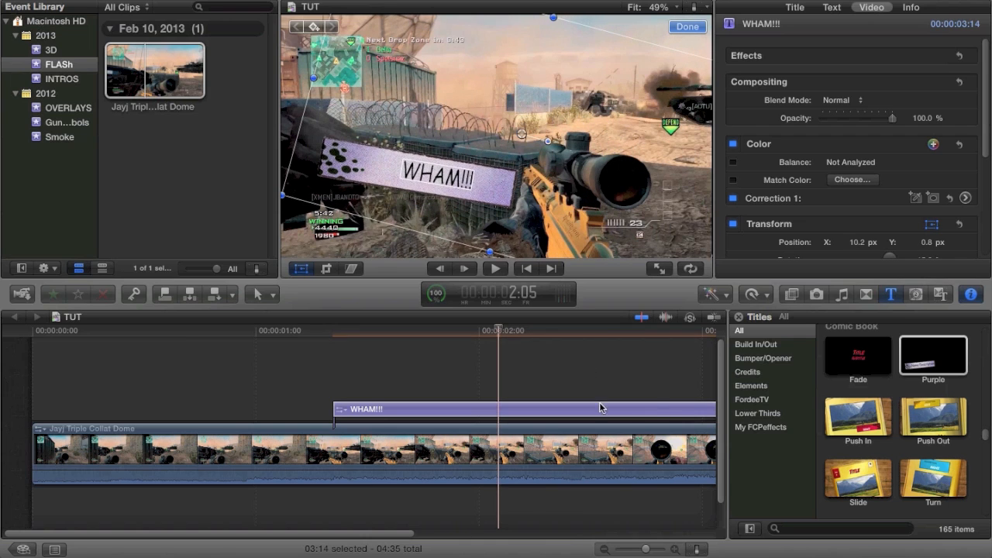
Step: Delete the WHAM!!! title and connect the Comic Book Upper title above the clip at about 1:01
click(628, 413)
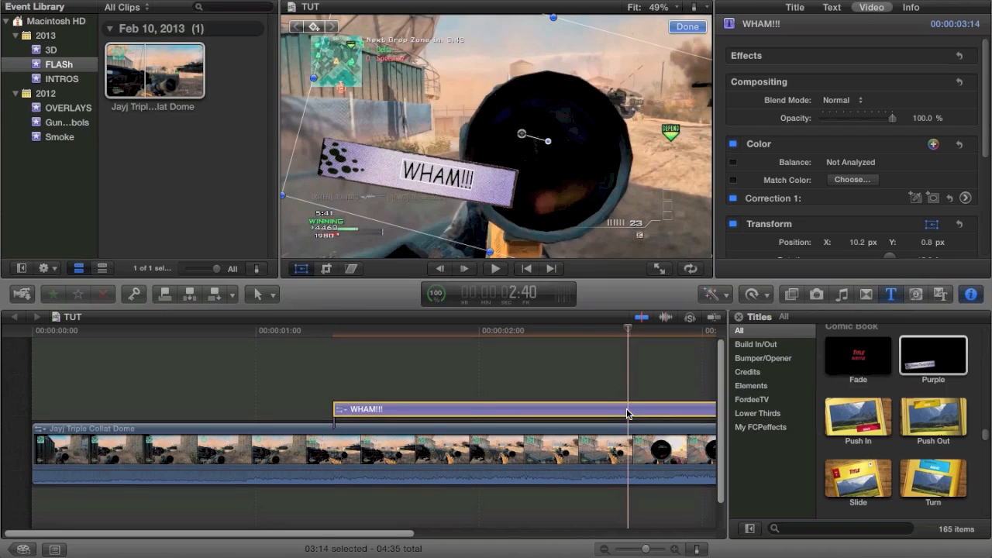
key(Delete)
scroll(868, 348, down, 3)
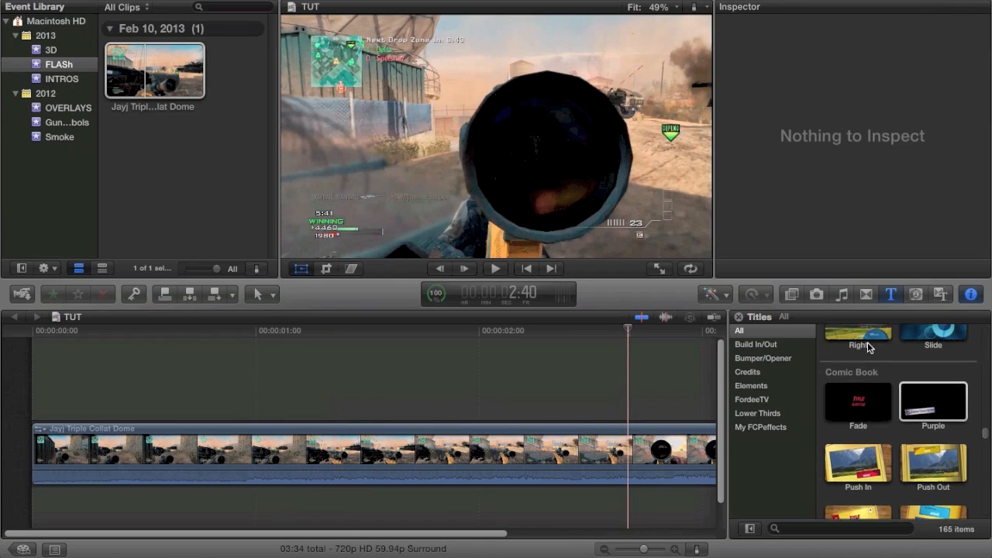
drag(858, 458, 261, 408)
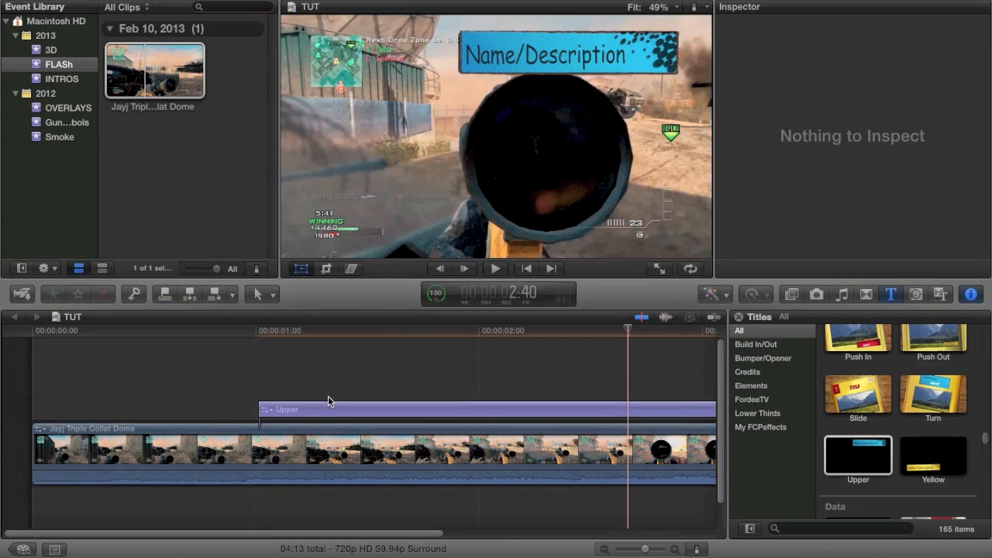
Step: Preview the Upper title at 1:38, then replace it with the Comic Book Yellow title at about 1:02
click(380, 395)
click(398, 414)
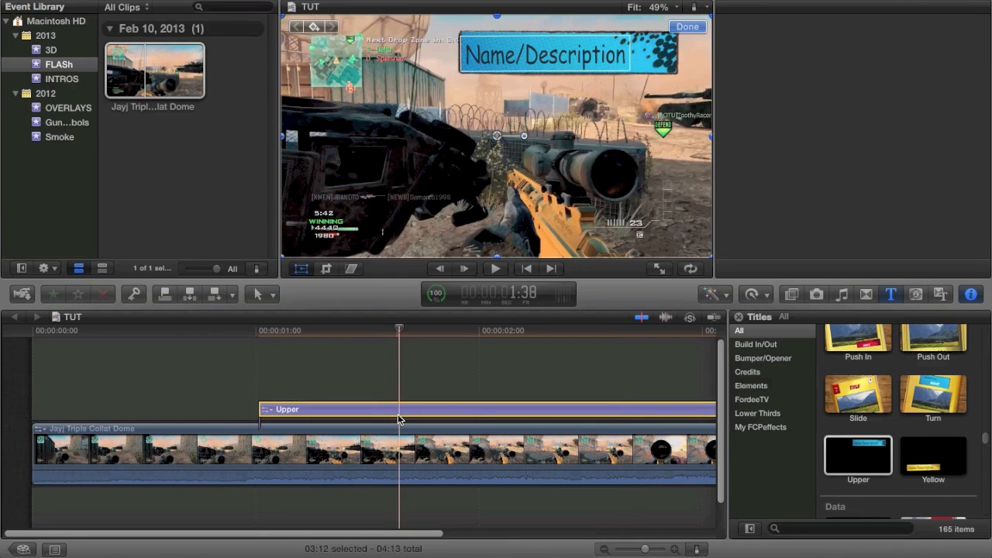
key(BackSpace)
drag(933, 456, 307, 388)
Step: Preview the Yellow title at 1:36, then replace it with the Comic Book Turn title at about 1:23
click(370, 392)
click(391, 410)
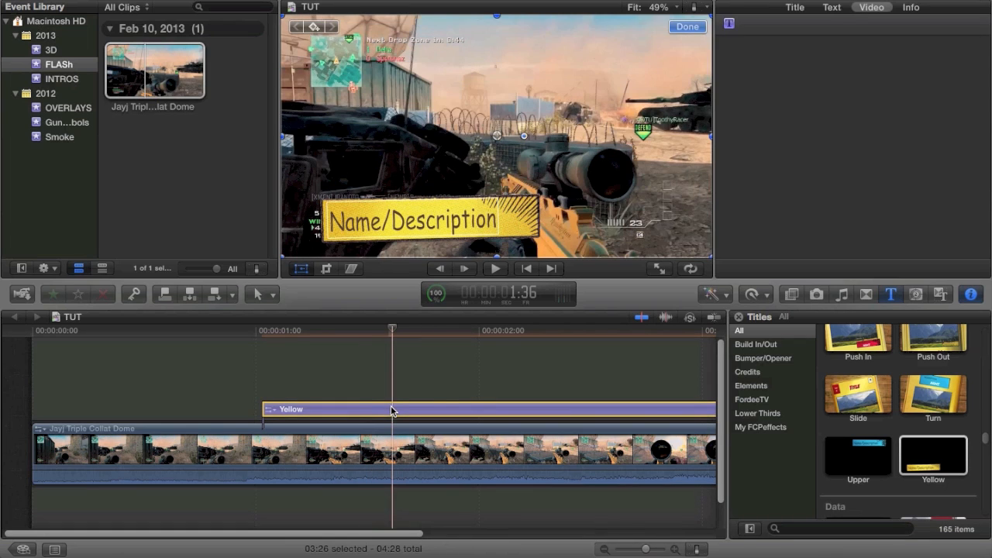
click(302, 268)
key(BackSpace)
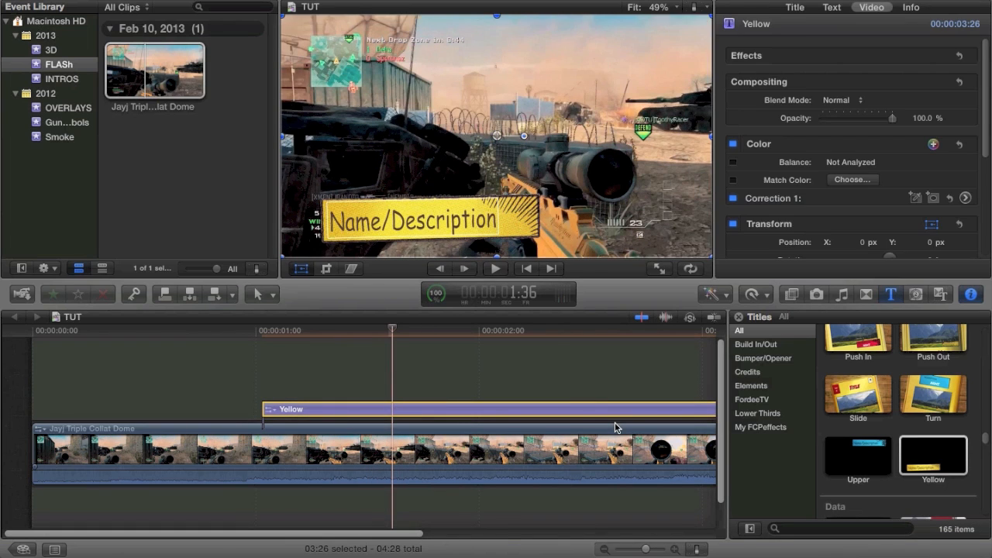
drag(924, 392, 341, 409)
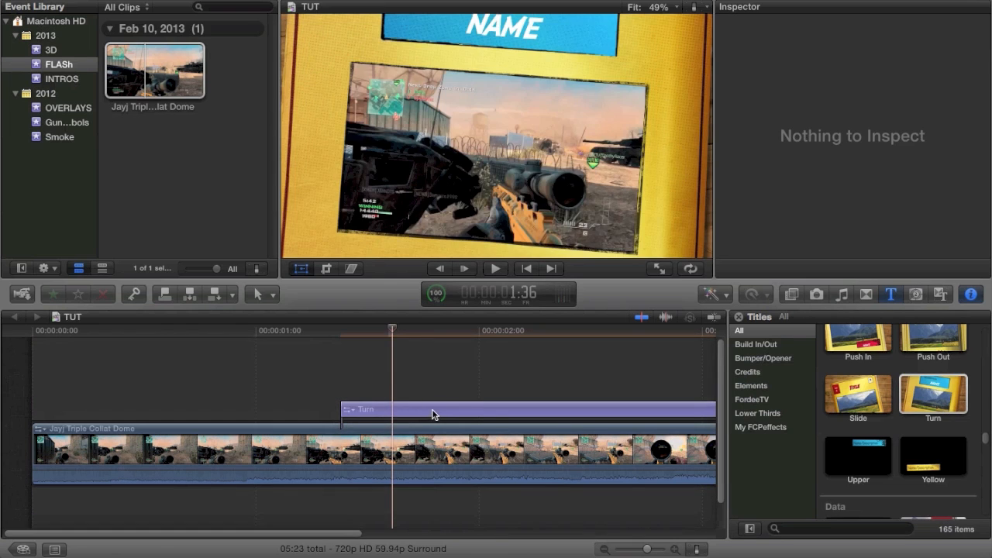
Step: Step through the Turn title frame by frame from 1:40 to 2:15 and delete it from the timeline
click(408, 412)
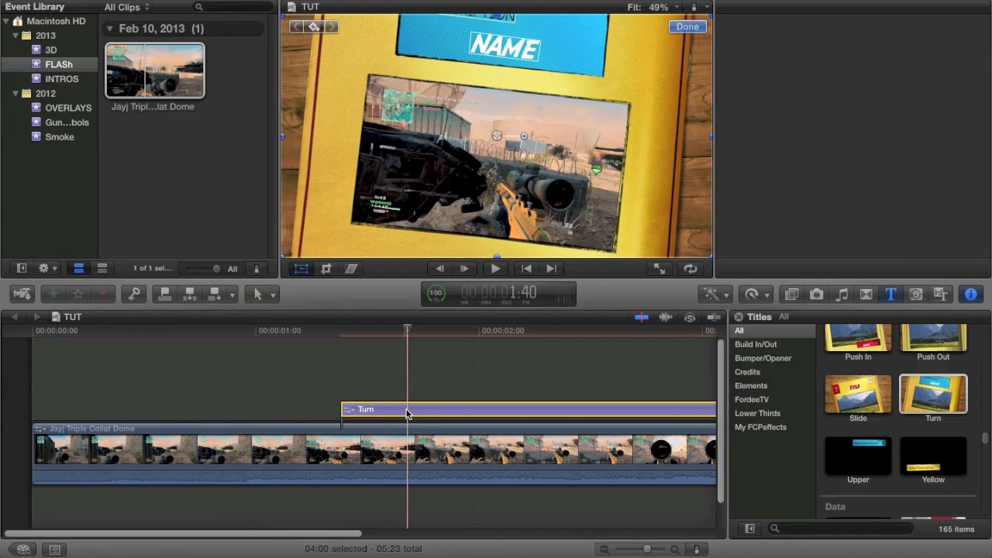
key(Right)
key(Right)
key(Right)
key(Right)
key(Right)
key(Right)
key(Right)
key(Right)
key(Right)
key(Right)
key(Right)
key(Right)
key(Right)
key(Right)
key(Right)
key(Right)
key(Right)
key(Right)
key(Right)
key(Right)
key(Right)
key(Right)
key(Right)
key(Right)
key(Right)
key(Right)
key(Right)
key(Right)
key(Right)
key(Right)
key(Right)
key(Right)
key(Right)
key(Right)
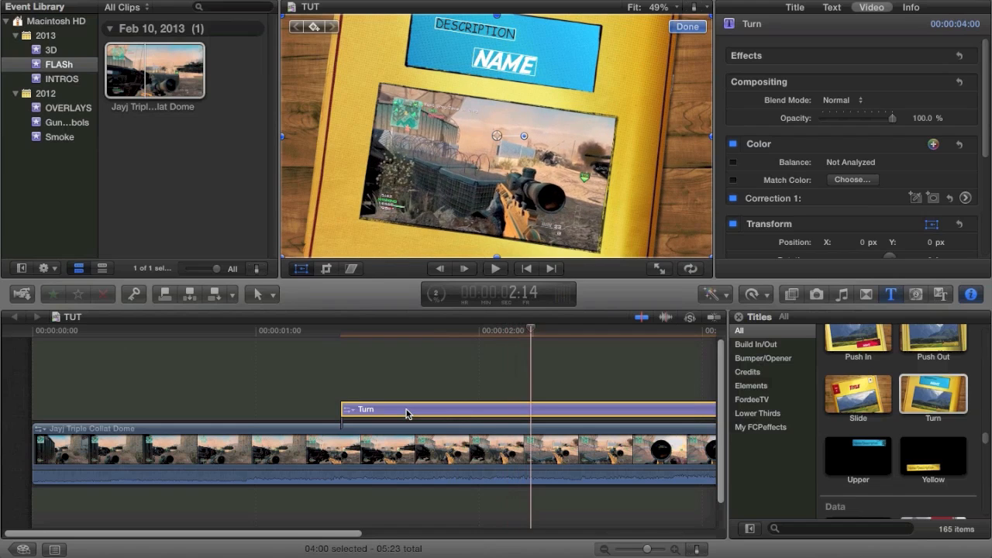
key(Right)
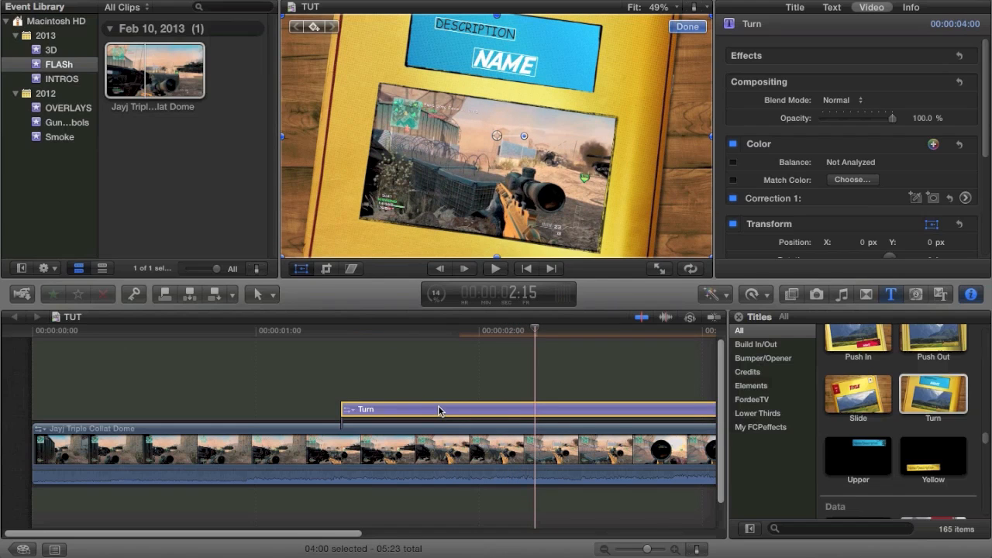
key(Delete)
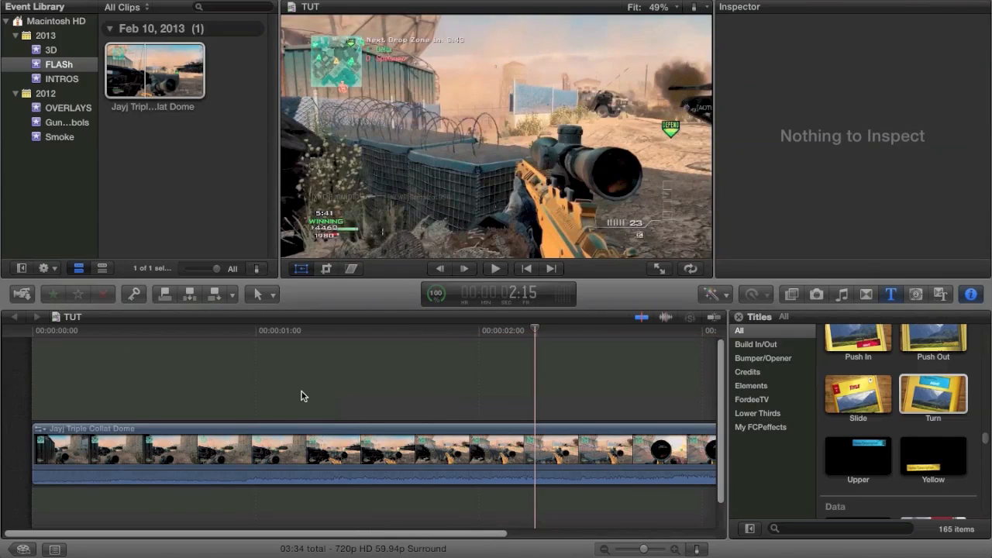